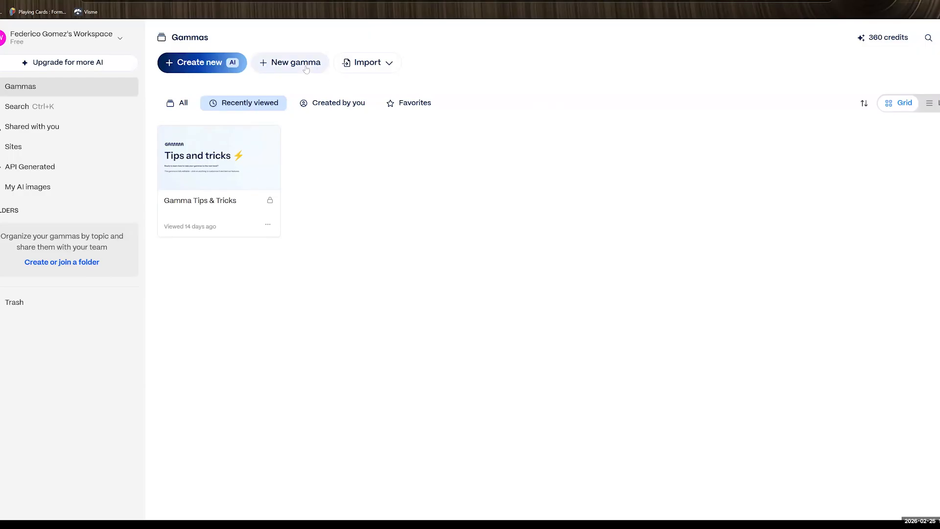
{"action": "left_click", "coordinate": [389, 65]}
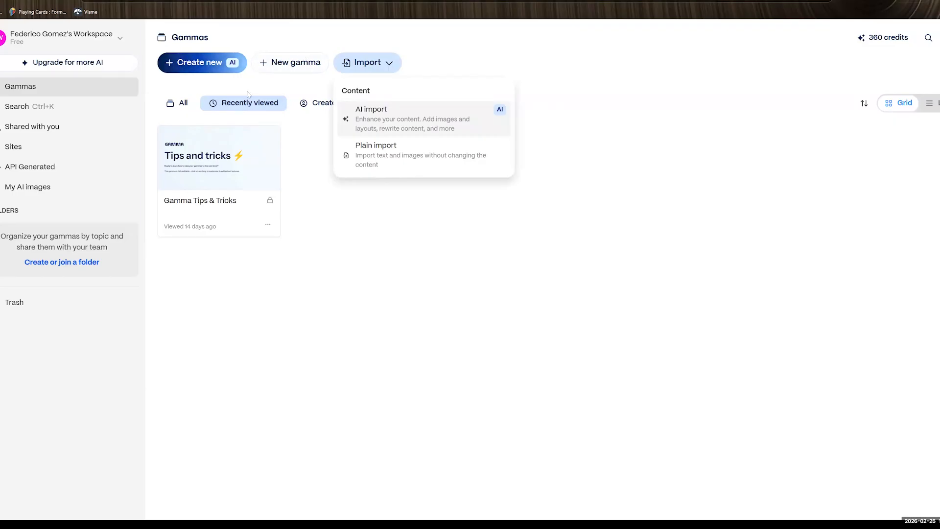
{"action": "left_click", "coordinate": [190, 72]}
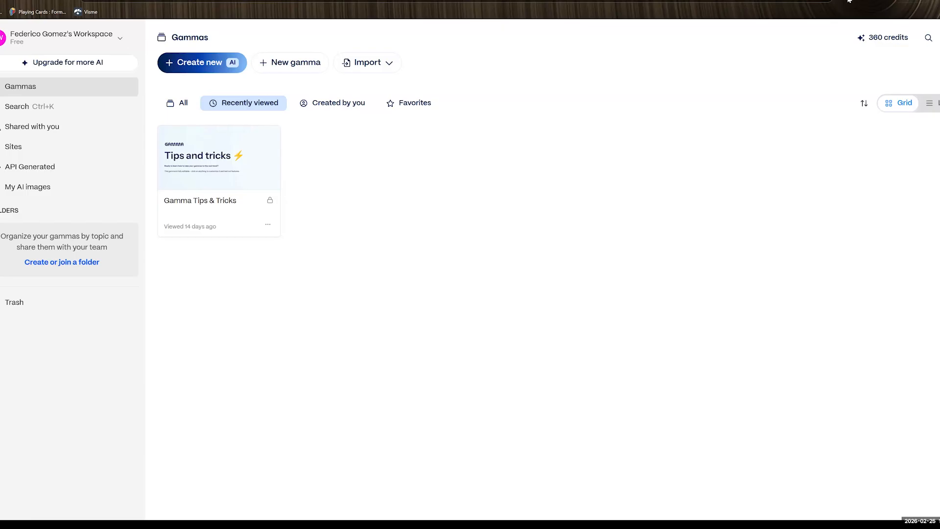
Step: Start a new AI creation generated from a one-line prompt
{"action": "left_click", "coordinate": [196, 71]}
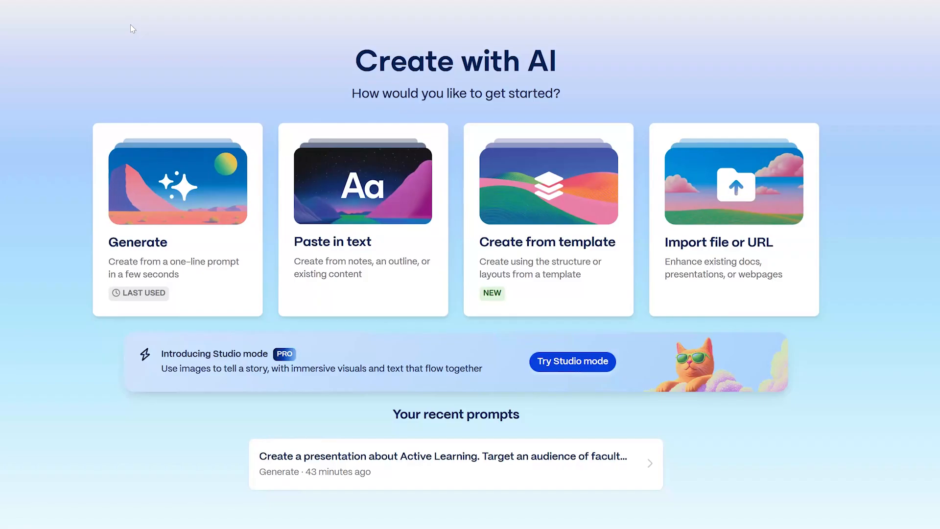
{"action": "left_click", "coordinate": [196, 170]}
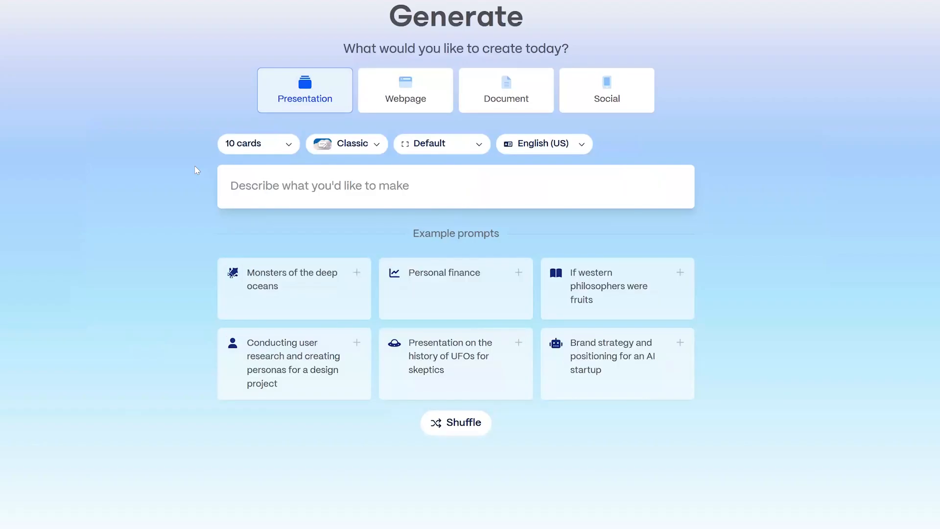
Step: Generate an outline from the prompt "Create a presentation about active learning in the health sciences. Target an audience of faculty in a health sciences university."
{"action": "left_click", "coordinate": [499, 186]}
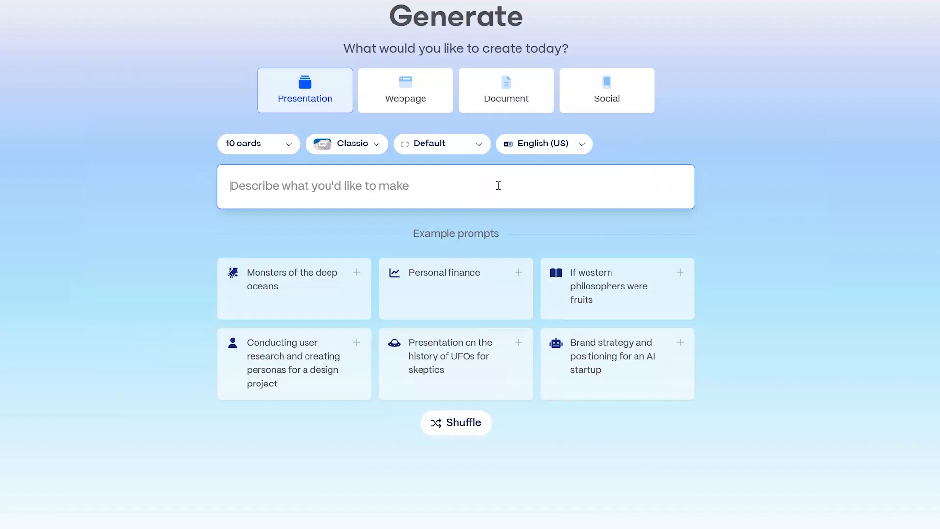
{"action": "type", "text": "Create a presentation "}
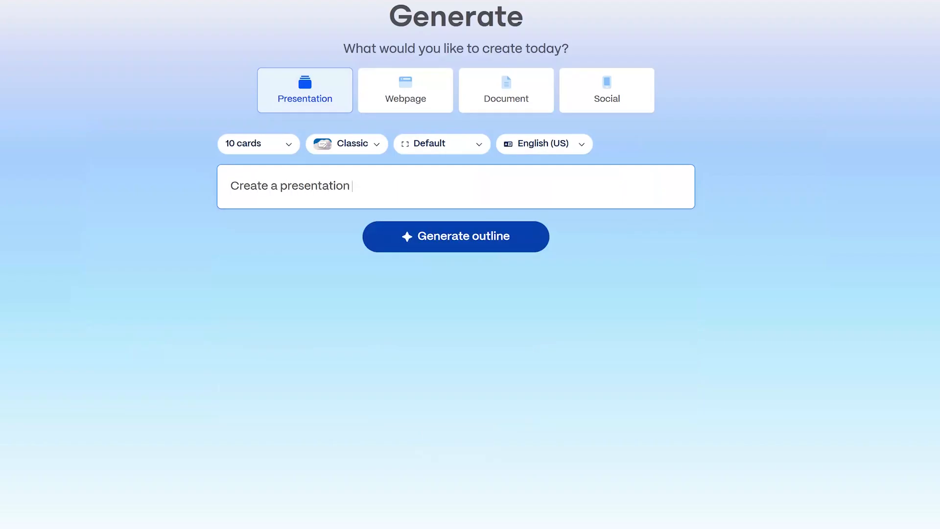
{"action": "type", "text": "about active lear"}
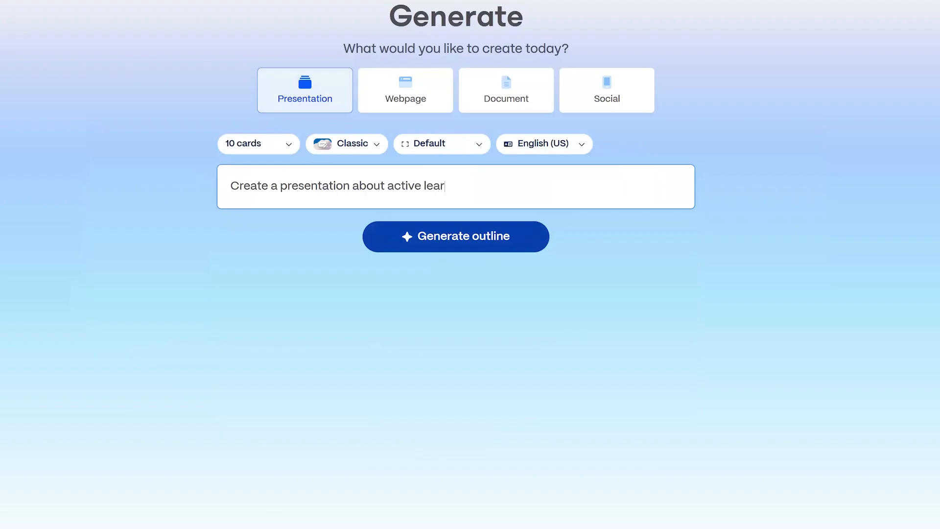
{"action": "type", "text": "ning in the health sciences"}
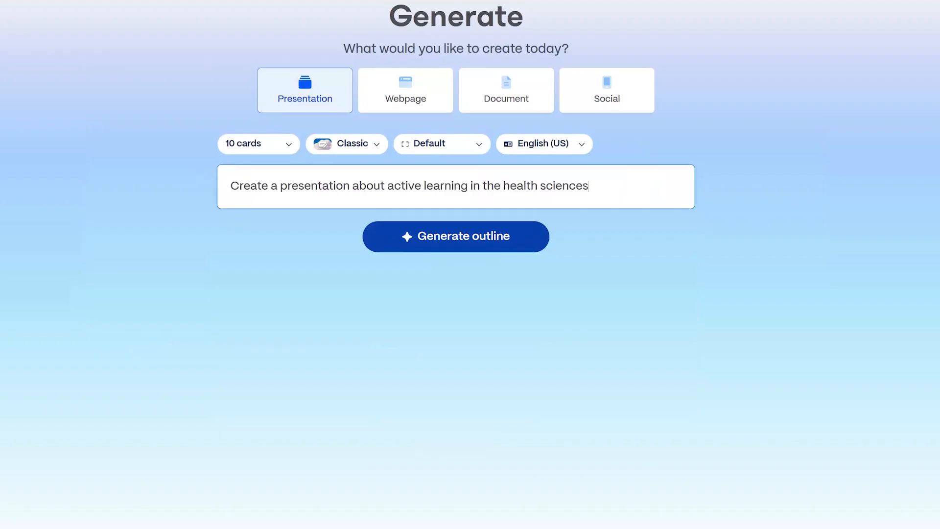
{"action": "type", "text": "."}
{"action": "type", "text": "Target an audience of fac"}
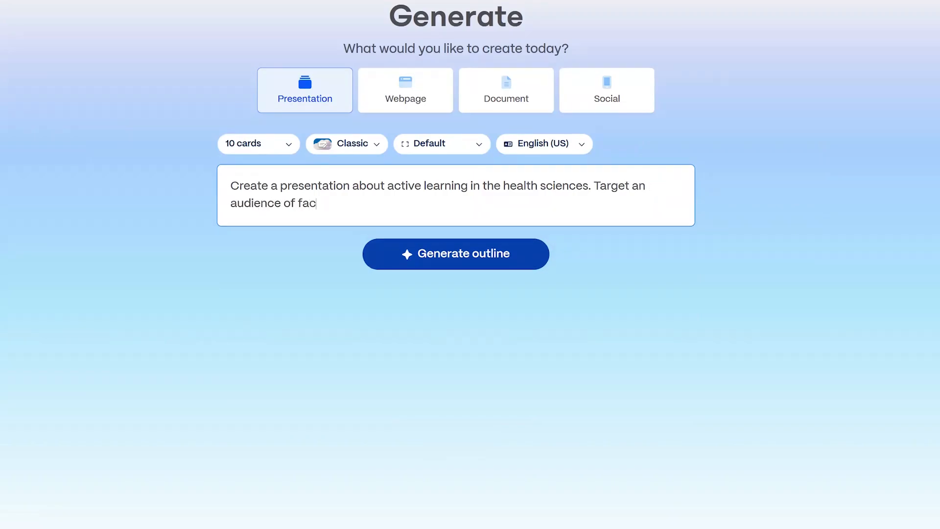
{"action": "type", "text": "ulty in a he"}
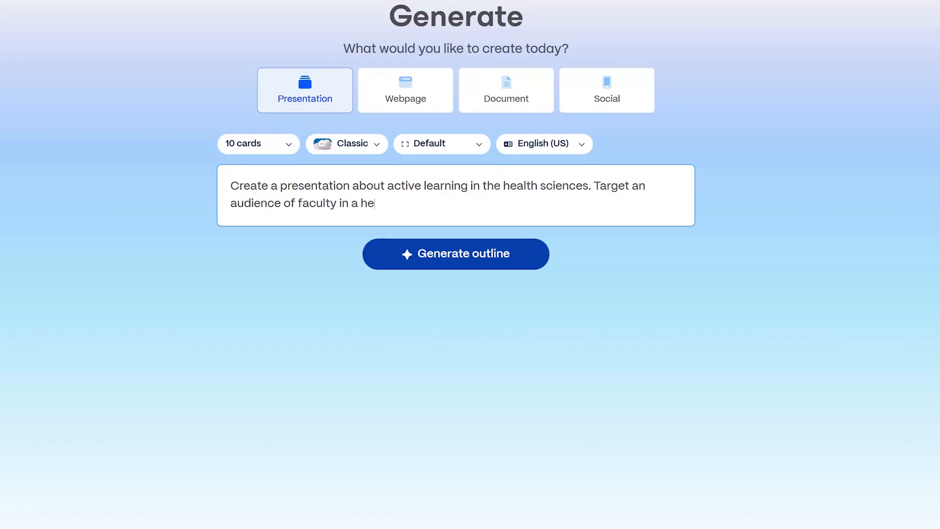
{"action": "type", "text": "alth sciences university."}
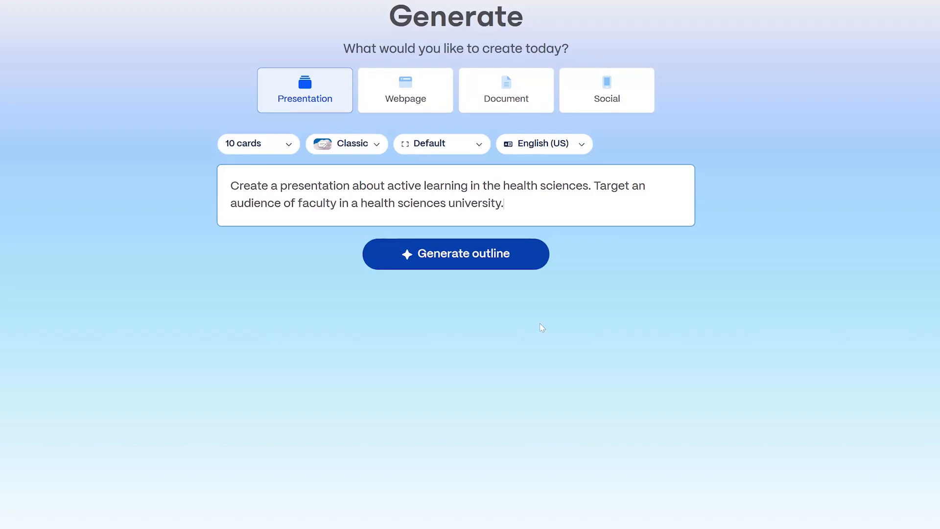
{"action": "left_click", "coordinate": [478, 265]}
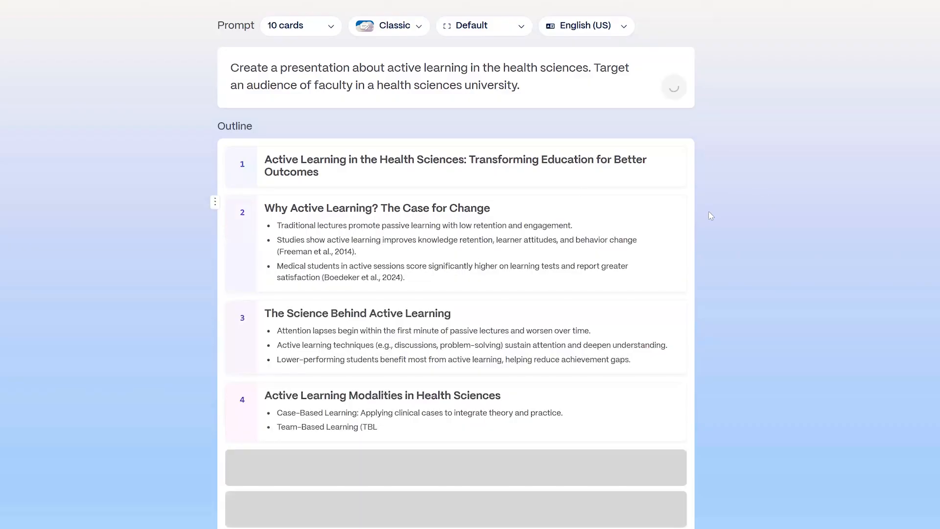
Step: Replace the word "Education" with "Learning" in the title of the outline's first card
{"action": "scroll", "coordinate": [709, 215], "scroll_direction": "down", "scroll_amount": 1}
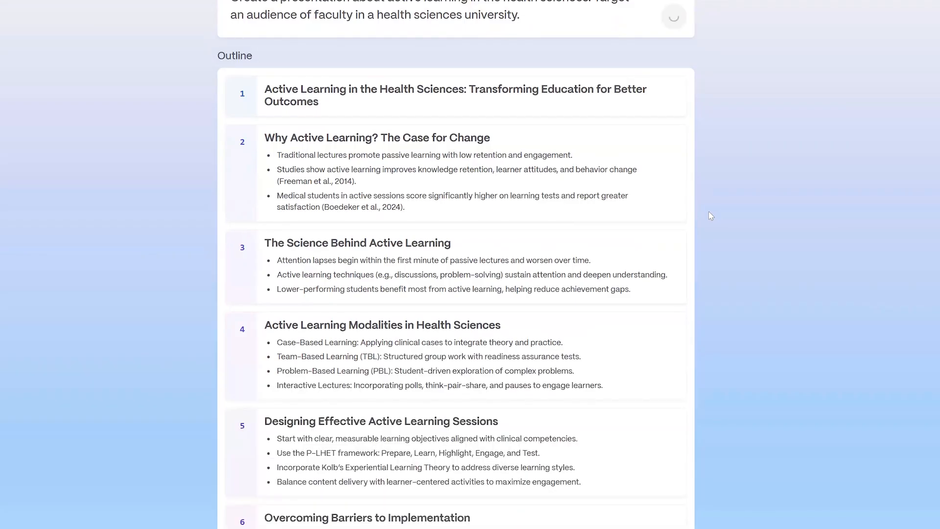
{"action": "scroll", "coordinate": [709, 210], "scroll_direction": "down", "scroll_amount": 3}
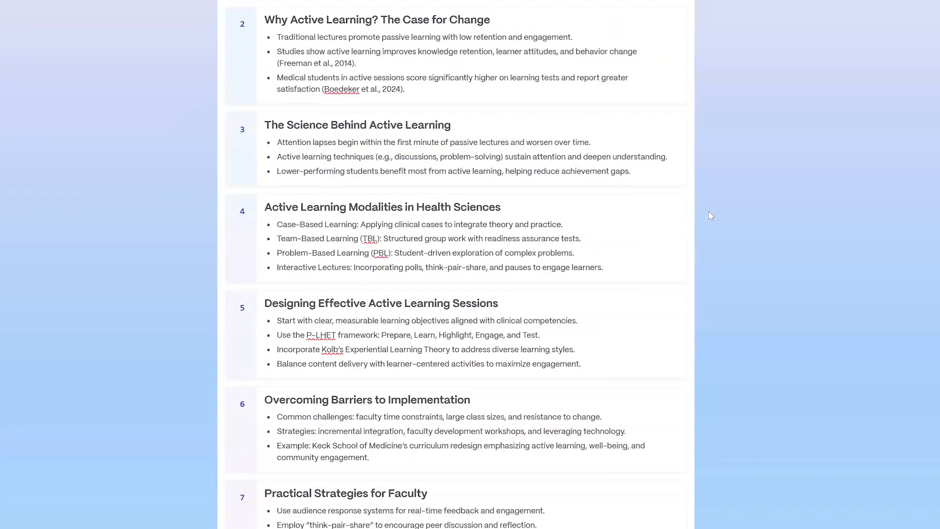
{"action": "scroll", "coordinate": [591, 235], "scroll_direction": "up", "scroll_amount": 2}
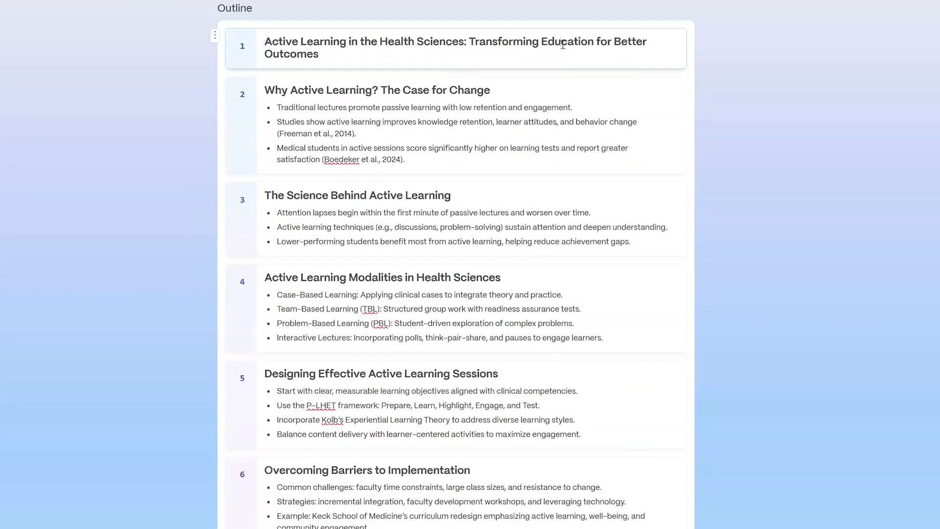
{"action": "key", "text": "BackSpace"}
{"action": "key", "text": "BackSpace"}
{"action": "key", "text": "BackSpace"}
{"action": "key", "text": "BackSpace"}
{"action": "key", "text": "BackSpace"}
{"action": "key", "text": "BackSpace"}
{"action": "key", "text": "BackSpace"}
{"action": "key", "text": "BackSpace"}
{"action": "key", "text": "BackSpace"}
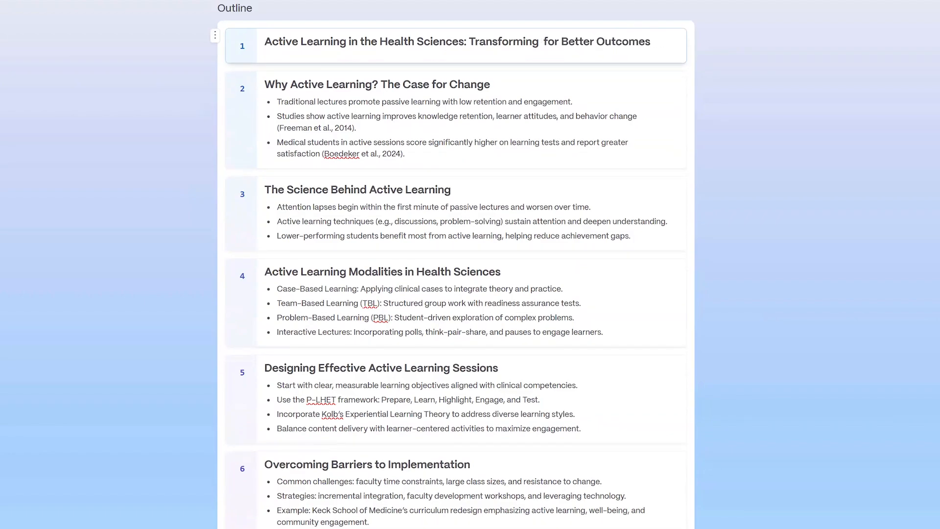
{"action": "type", "text": "Learning"}
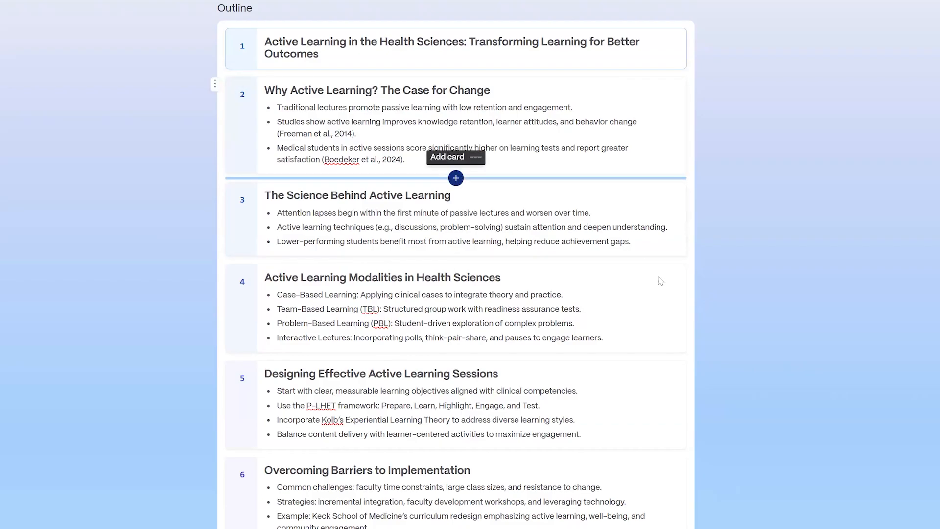
Step: Move the "Overcoming Barriers to Implementation" card to position 9 in the outline, directly before the Conclusion card
{"action": "scroll", "coordinate": [564, 318], "scroll_direction": "down", "scroll_amount": 5}
{"action": "scroll", "coordinate": [564, 318], "scroll_direction": "down", "scroll_amount": 8}
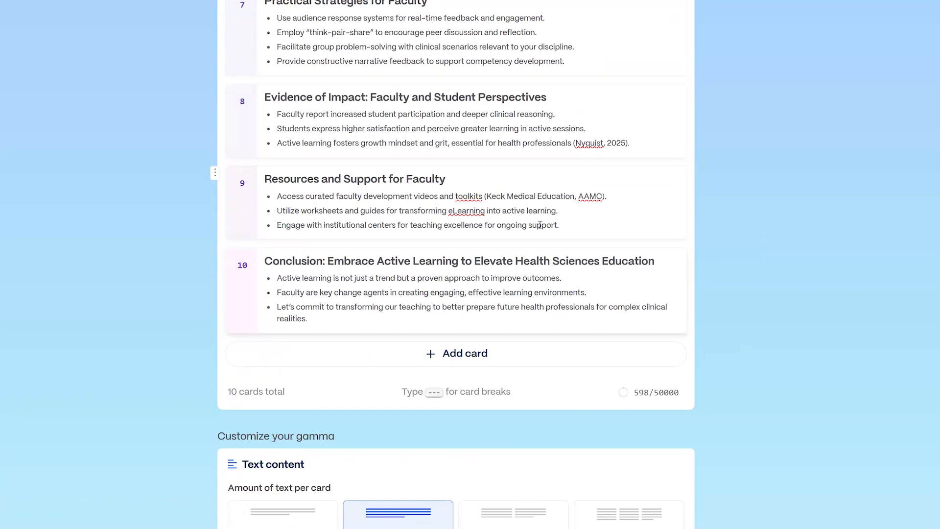
{"action": "scroll", "coordinate": [541, 225], "scroll_direction": "up", "scroll_amount": 3}
{"action": "scroll", "coordinate": [540, 225], "scroll_direction": "up", "scroll_amount": 5}
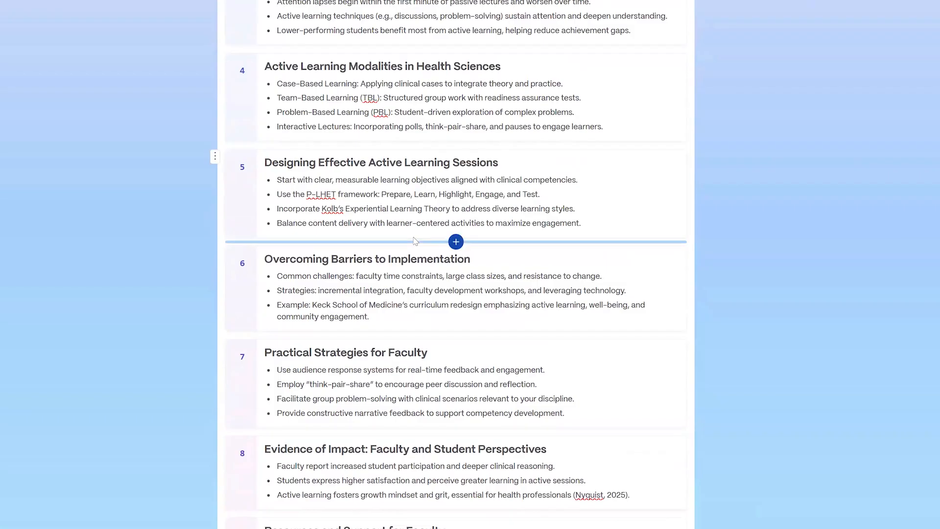
{"action": "scroll", "coordinate": [519, 289], "scroll_direction": "down", "scroll_amount": 3}
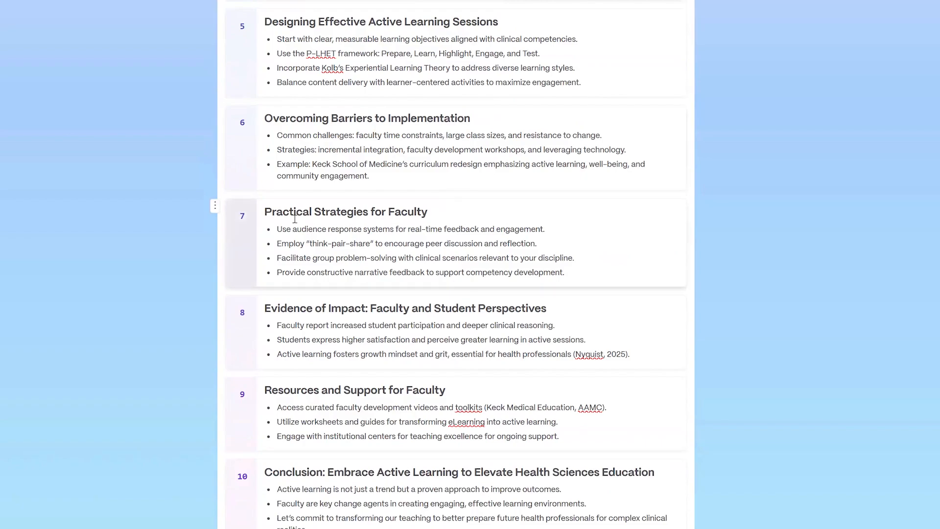
{"action": "scroll", "coordinate": [426, 196], "scroll_direction": "down", "scroll_amount": 2}
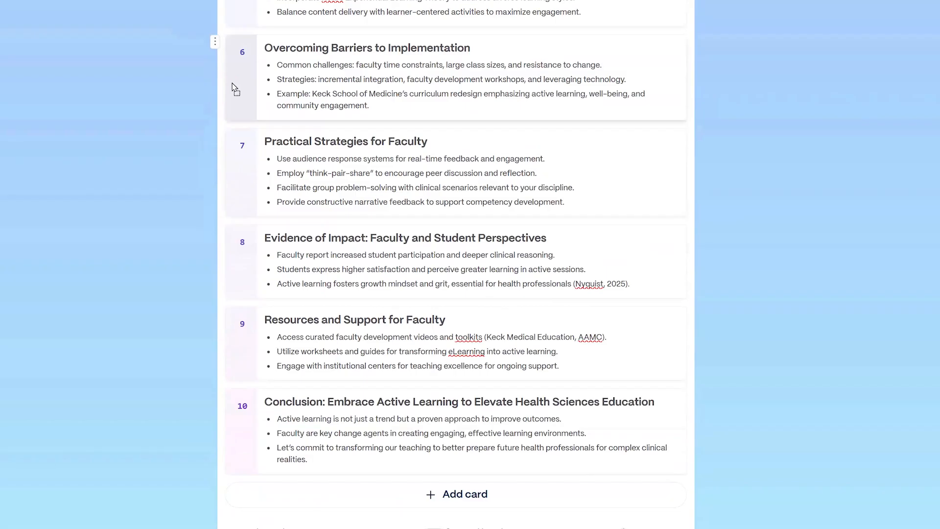
{"action": "left_click_drag", "start_coordinate": [240, 392], "coordinate": [244, 379]}
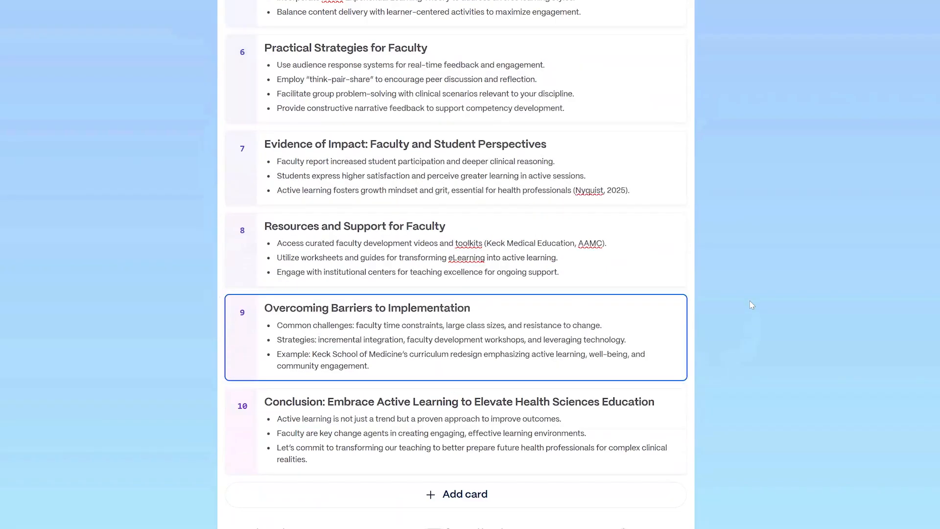
Step: Choose the Mystique theme for the presentation's visuals
{"action": "scroll", "coordinate": [753, 313], "scroll_direction": "up", "scroll_amount": 3}
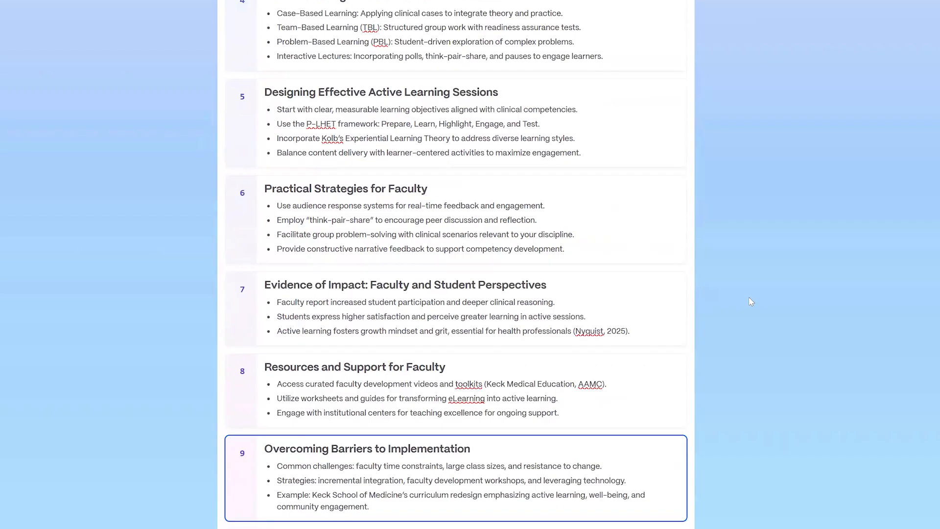
{"action": "scroll", "coordinate": [751, 301], "scroll_direction": "down", "scroll_amount": 8}
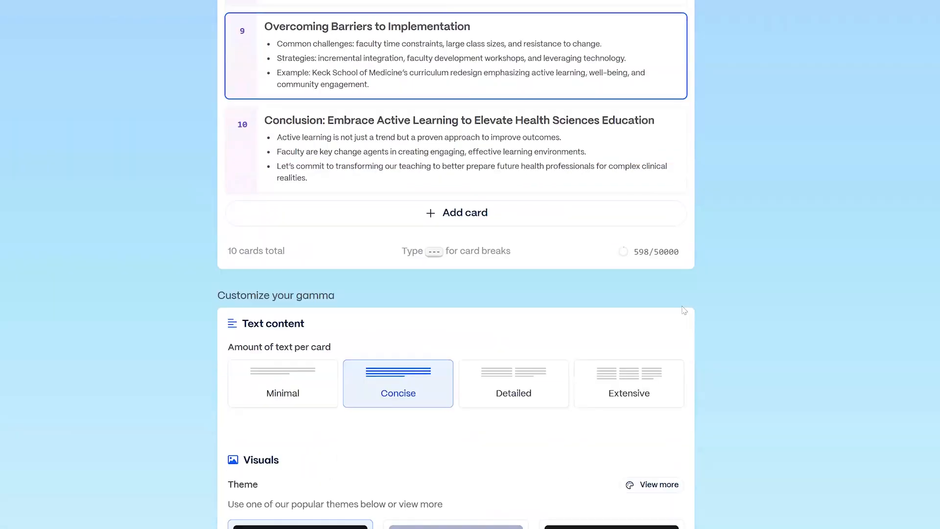
{"action": "scroll", "coordinate": [635, 342], "scroll_direction": "down", "scroll_amount": 3}
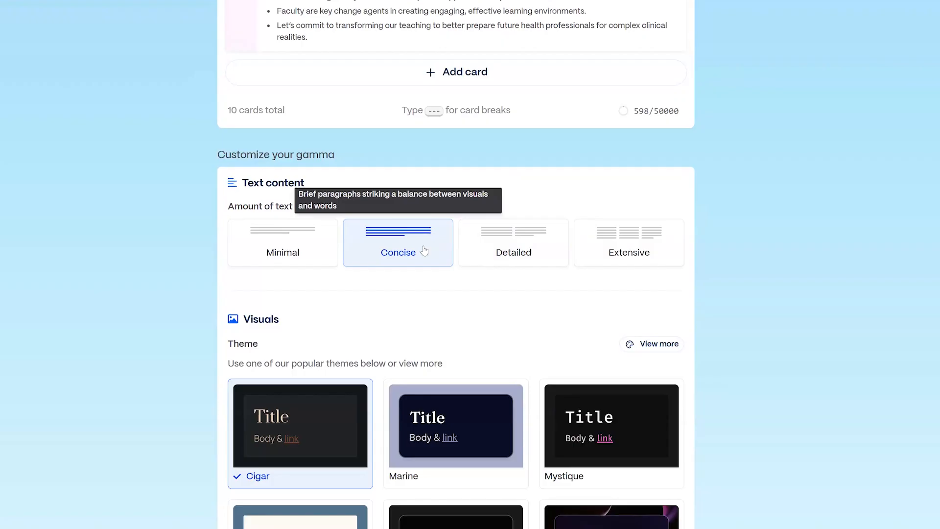
{"action": "scroll", "coordinate": [647, 294], "scroll_direction": "down", "scroll_amount": 3}
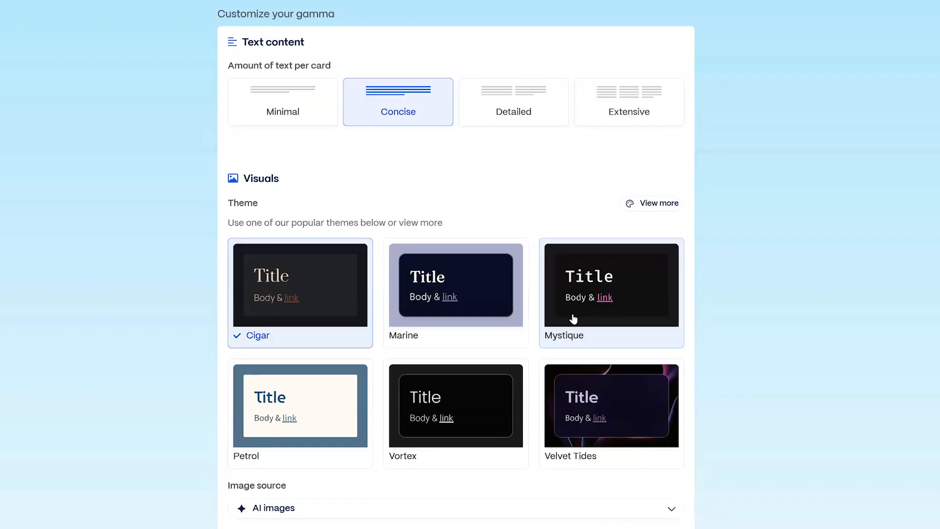
{"action": "scroll", "coordinate": [627, 212], "scroll_direction": "down", "scroll_amount": 2}
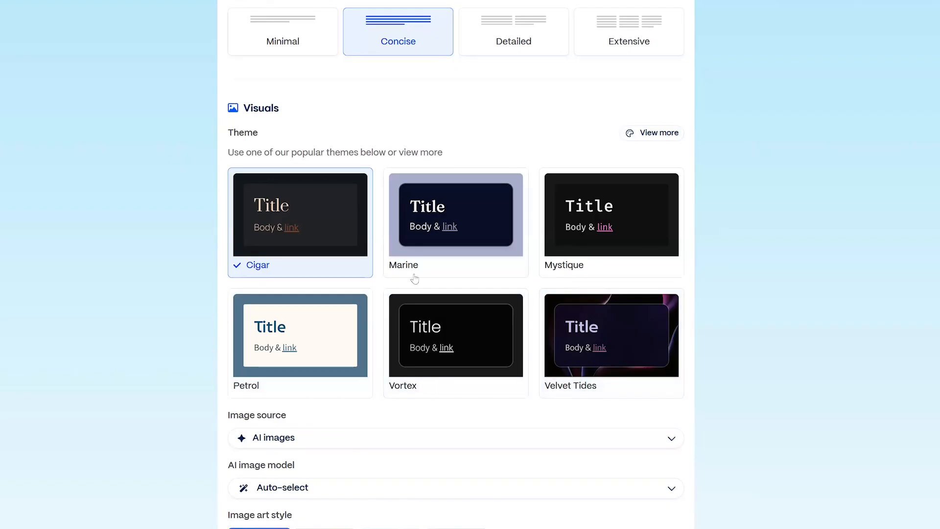
{"action": "scroll", "coordinate": [441, 297], "scroll_direction": "down", "scroll_amount": 2}
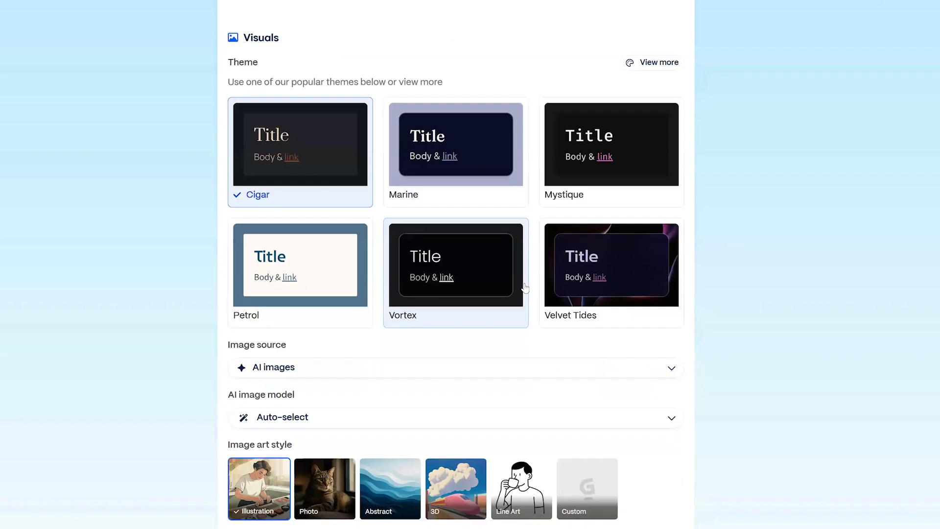
{"action": "left_click", "coordinate": [630, 141]}
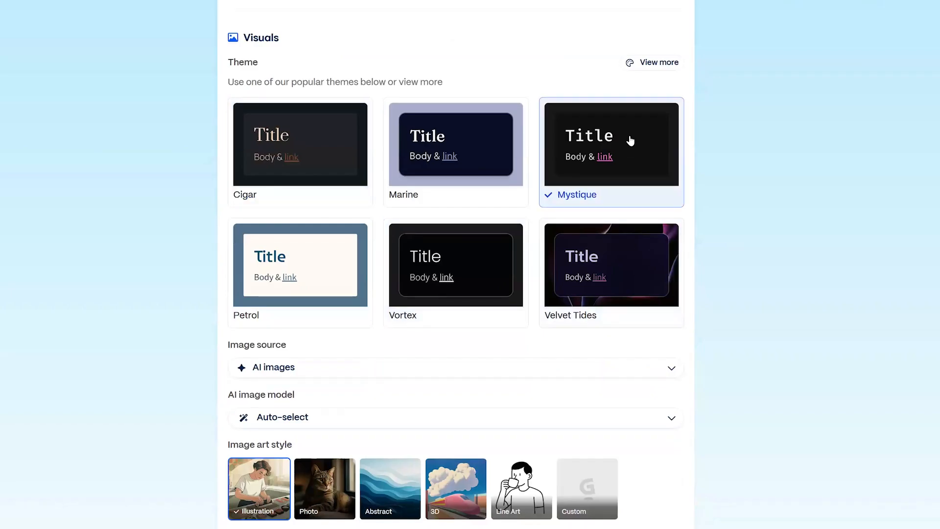
Step: Review the available options for the image source and the AI image model in the visuals settings
{"action": "scroll", "coordinate": [416, 327], "scroll_direction": "down", "scroll_amount": 2}
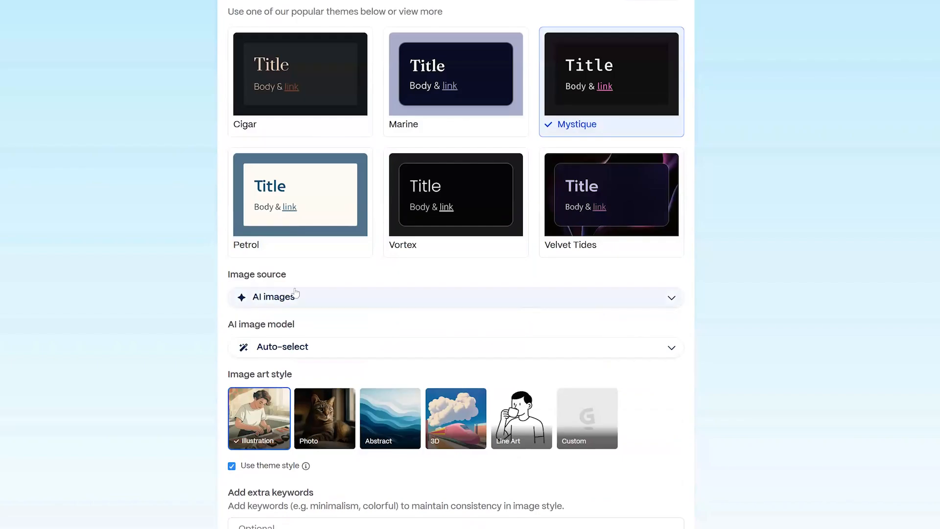
{"action": "left_click", "coordinate": [668, 307]}
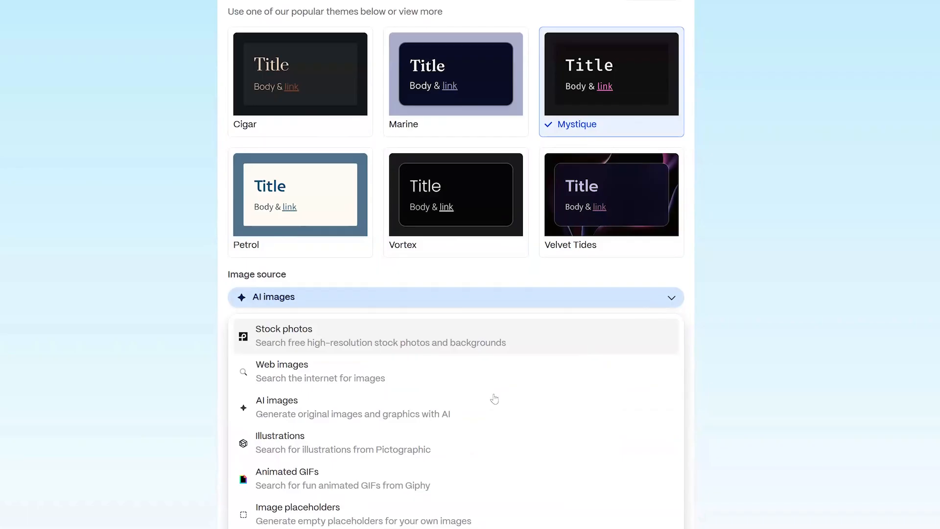
{"action": "left_click", "coordinate": [677, 306]}
{"action": "scroll", "coordinate": [670, 307], "scroll_direction": "down", "scroll_amount": 2}
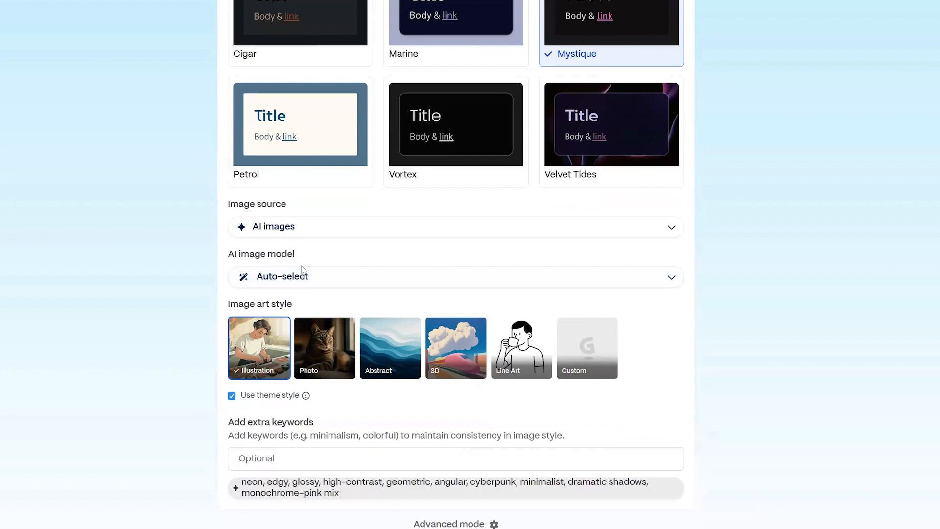
{"action": "left_click", "coordinate": [669, 278]}
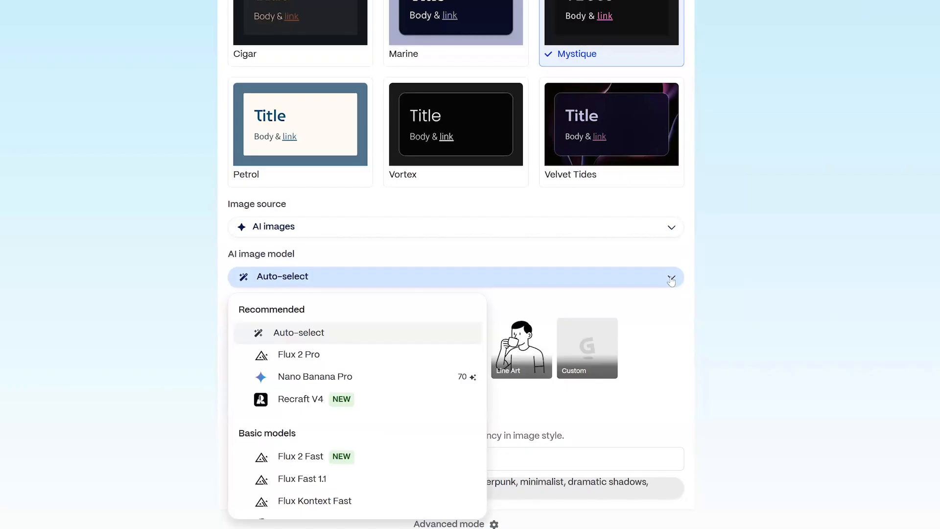
{"action": "left_click", "coordinate": [672, 278]}
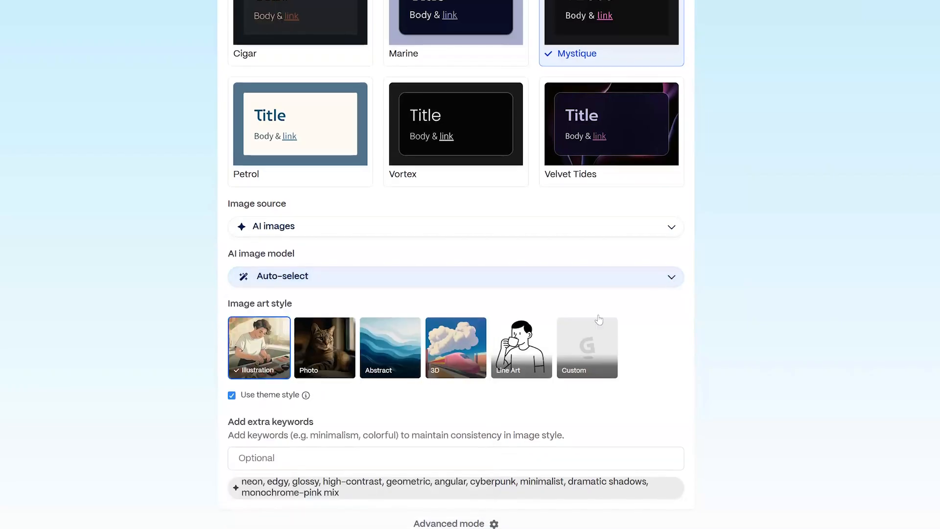
{"action": "scroll", "coordinate": [599, 319], "scroll_direction": "down", "scroll_amount": 1}
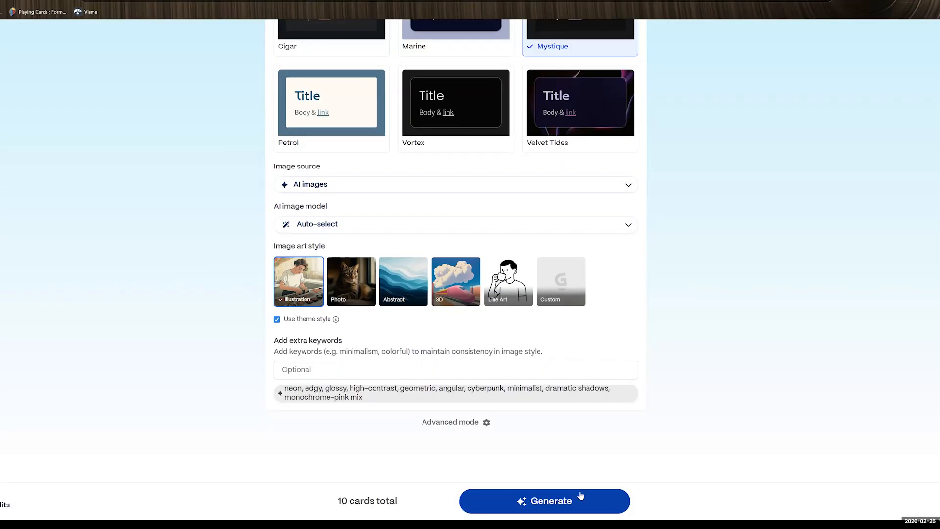
Step: Generate the 10-card presentation with the chosen outline, theme and image settings
{"action": "left_click", "coordinate": [567, 500]}
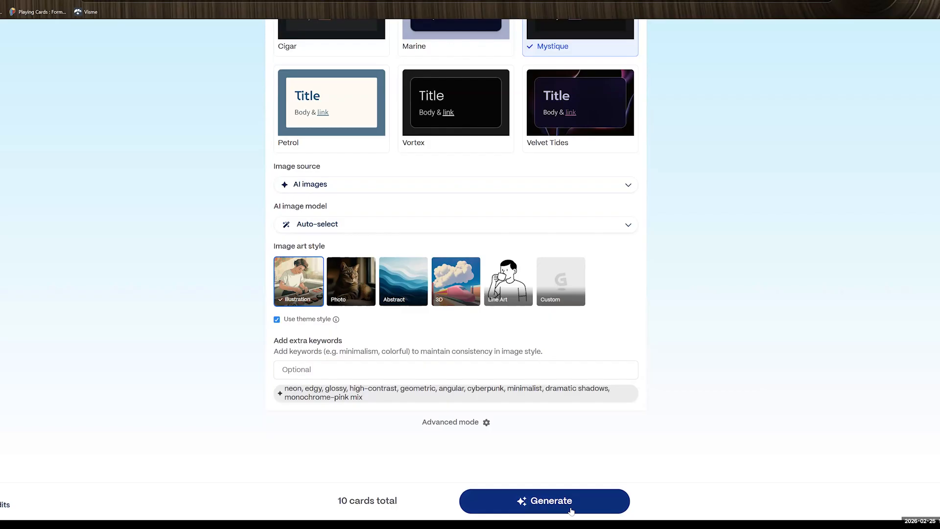
{"action": "left_click", "coordinate": [571, 510]}
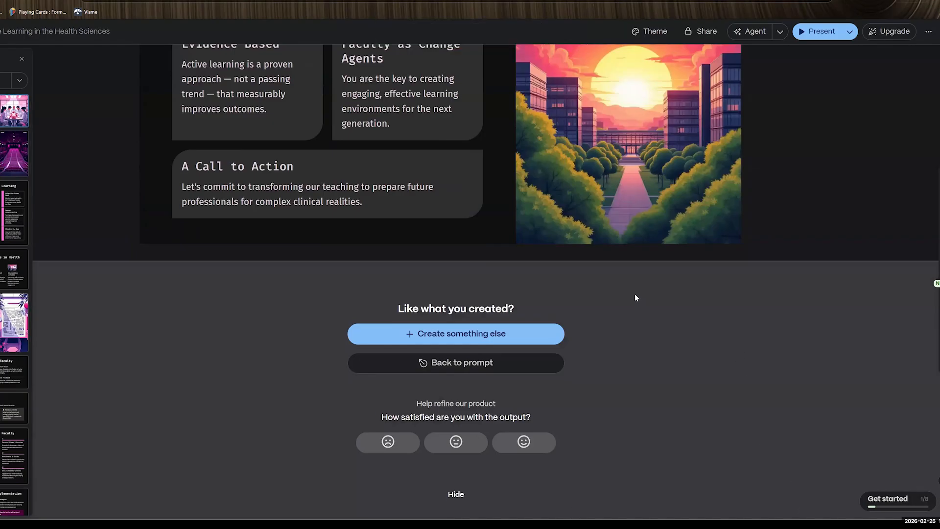
Step: Examine the content and images of the generated cards, going from the conclusion card back to the title card
{"action": "scroll", "coordinate": [635, 295], "scroll_direction": "up", "scroll_amount": 7}
{"action": "scroll", "coordinate": [636, 295], "scroll_direction": "up", "scroll_amount": 20}
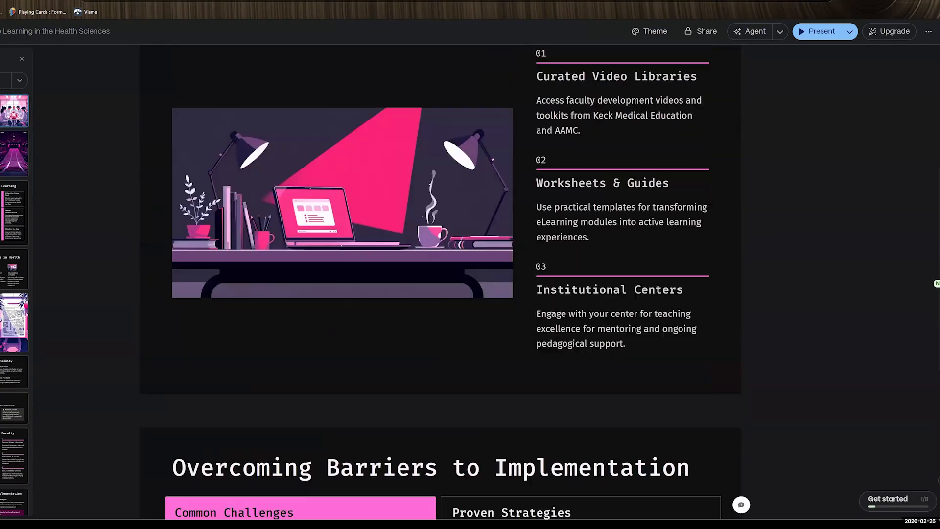
{"action": "scroll", "coordinate": [634, 294], "scroll_direction": "up", "scroll_amount": 15}
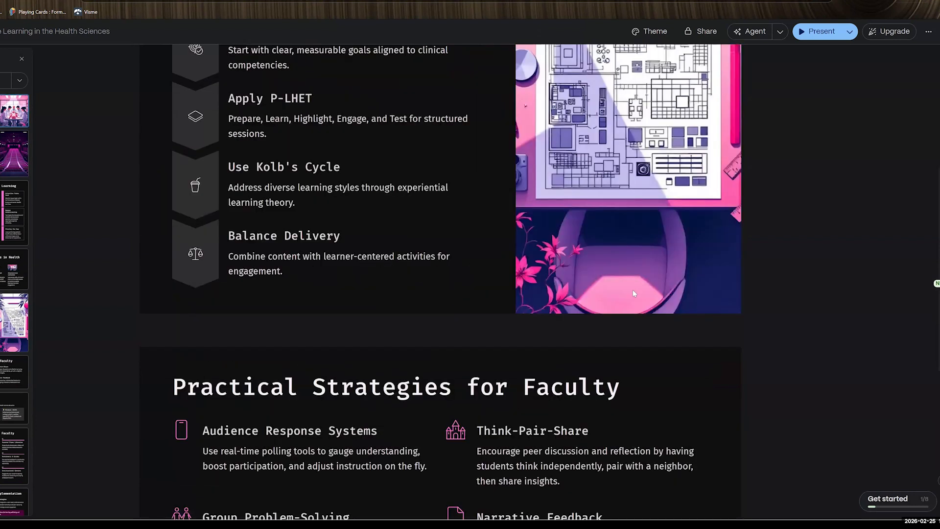
{"action": "scroll", "coordinate": [634, 294], "scroll_direction": "up", "scroll_amount": 15}
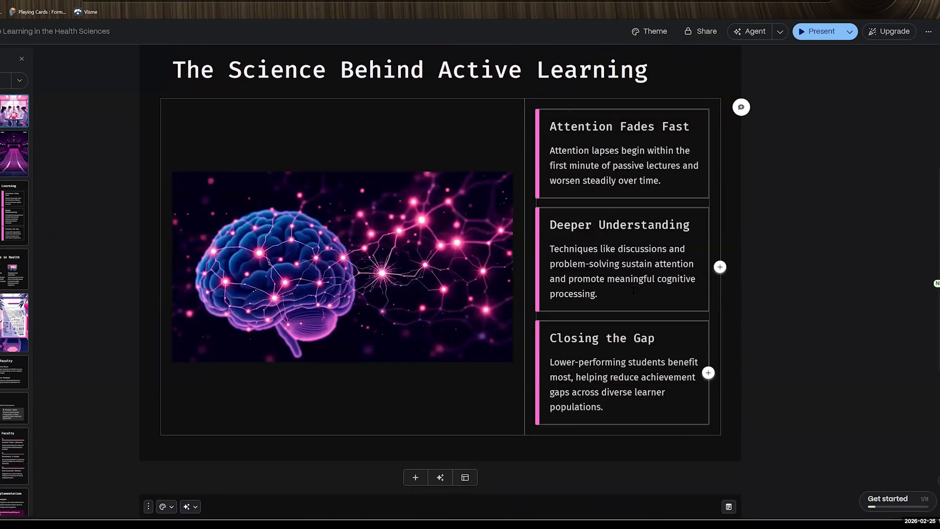
{"action": "scroll", "coordinate": [634, 293], "scroll_direction": "up", "scroll_amount": 8}
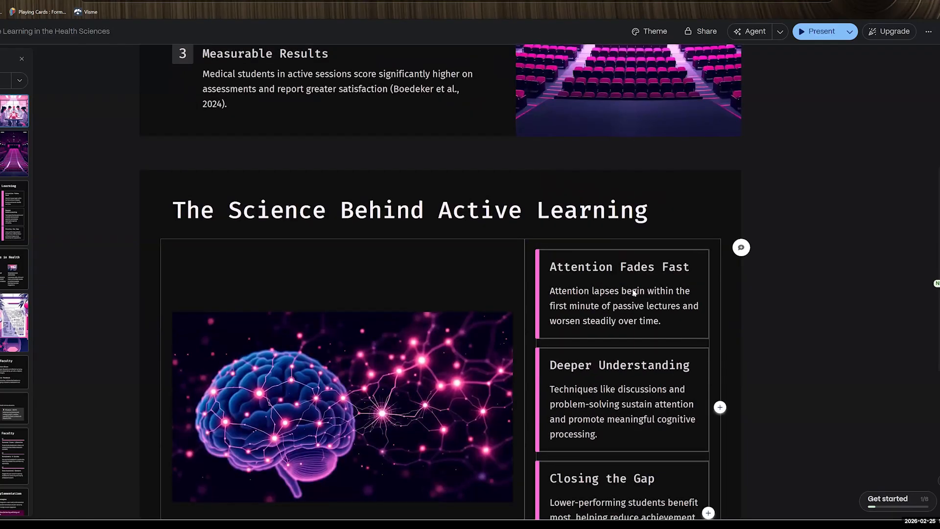
{"action": "scroll", "coordinate": [634, 293], "scroll_direction": "up", "scroll_amount": 2}
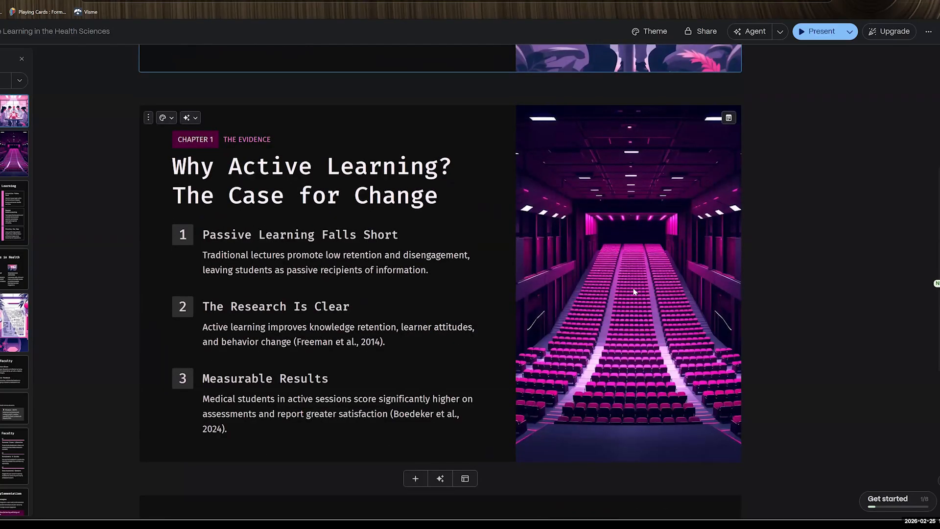
{"action": "scroll", "coordinate": [633, 291], "scroll_direction": "up", "scroll_amount": 5}
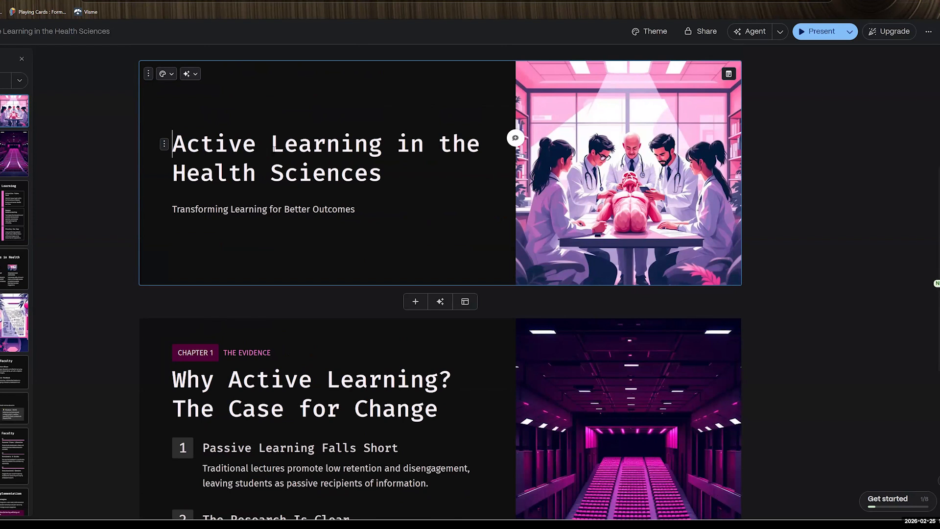
Step: Change the title card's heading to "Active Learning in Health Sciences Education"
{"action": "left_click", "coordinate": [339, 175]}
{"action": "key", "text": "End"}
{"action": "type", "text": "Education"}
{"action": "left_click", "coordinate": [452, 129]}
{"action": "double_click", "coordinate": [453, 129]}
{"action": "key", "text": "BackSpace"}
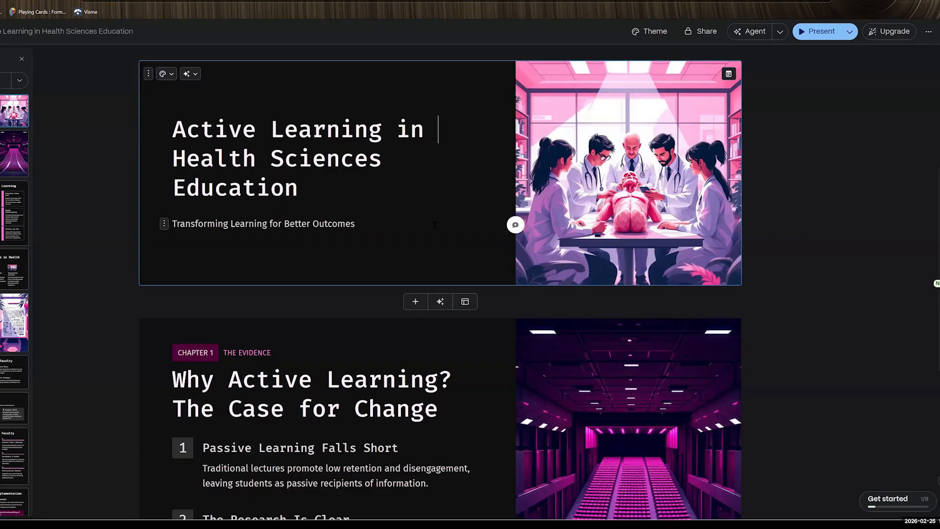
Step: Look at the text formatting options for the title card's subtitle line
{"action": "left_click", "coordinate": [549, 171]}
{"action": "left_click", "coordinate": [279, 225]}
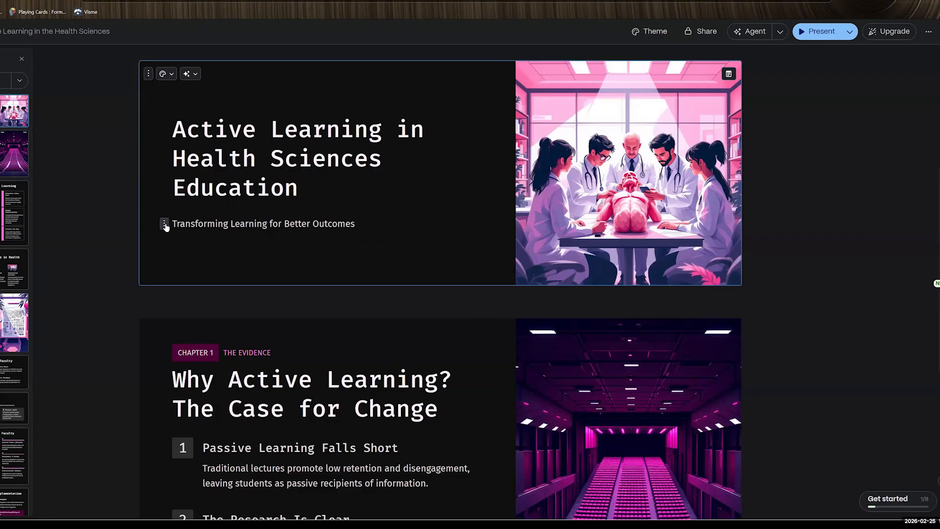
{"action": "left_click", "coordinate": [165, 225]}
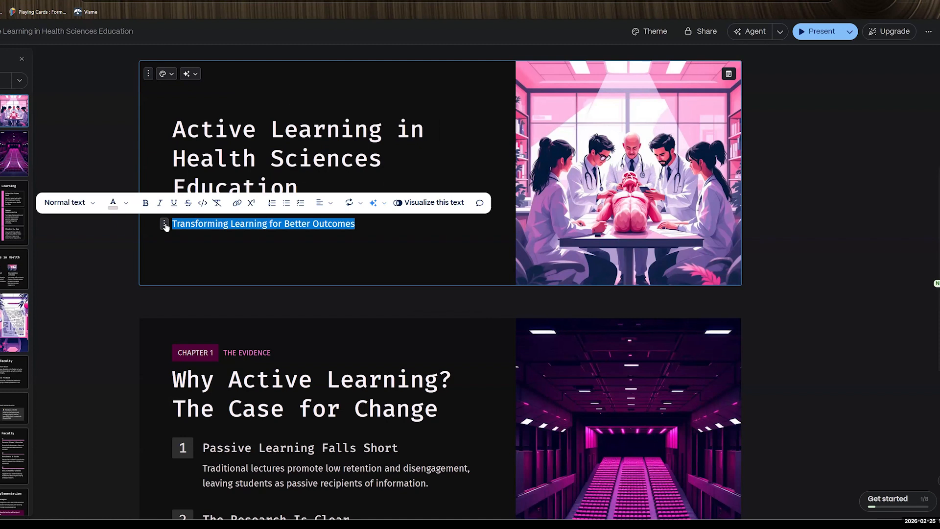
{"action": "left_click", "coordinate": [422, 271]}
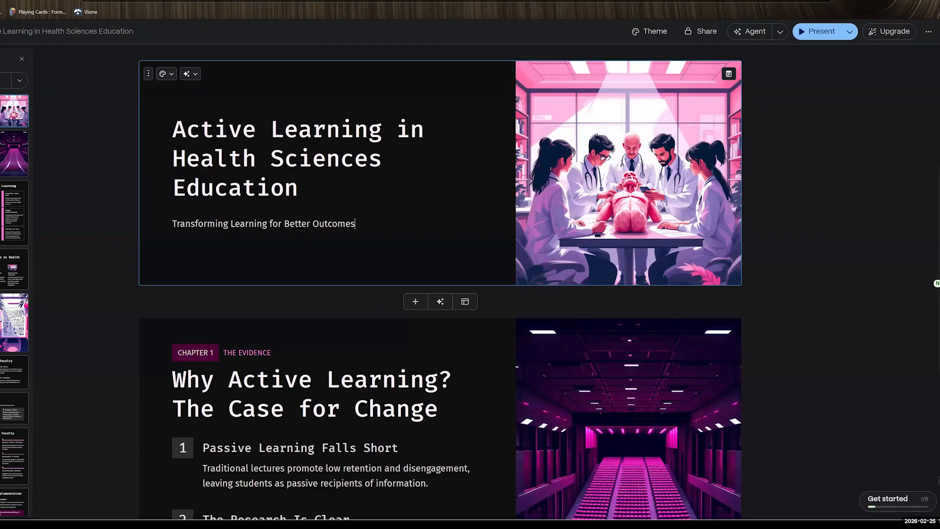
Step: Try an AI edit of the title card's image with the prompt "Making the manequin less visually realistic."
{"action": "left_click", "coordinate": [702, 170]}
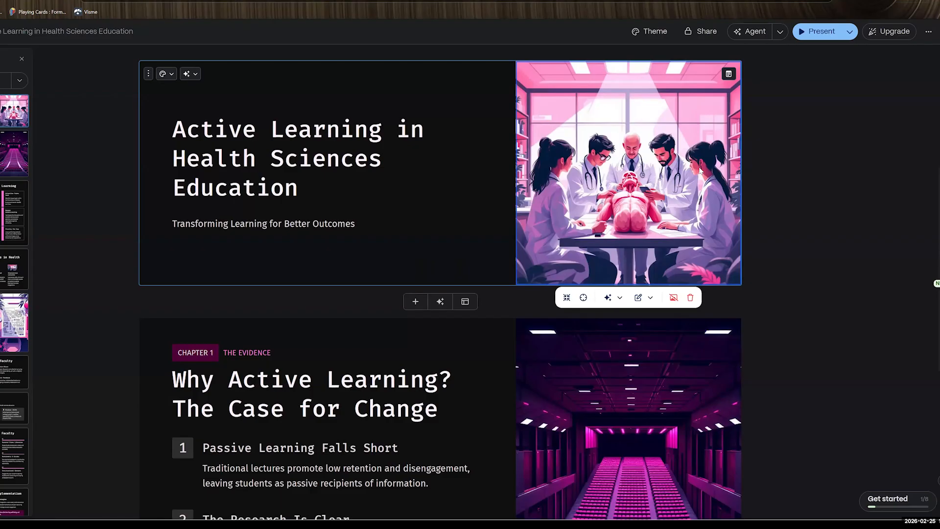
{"action": "left_click", "coordinate": [608, 297]}
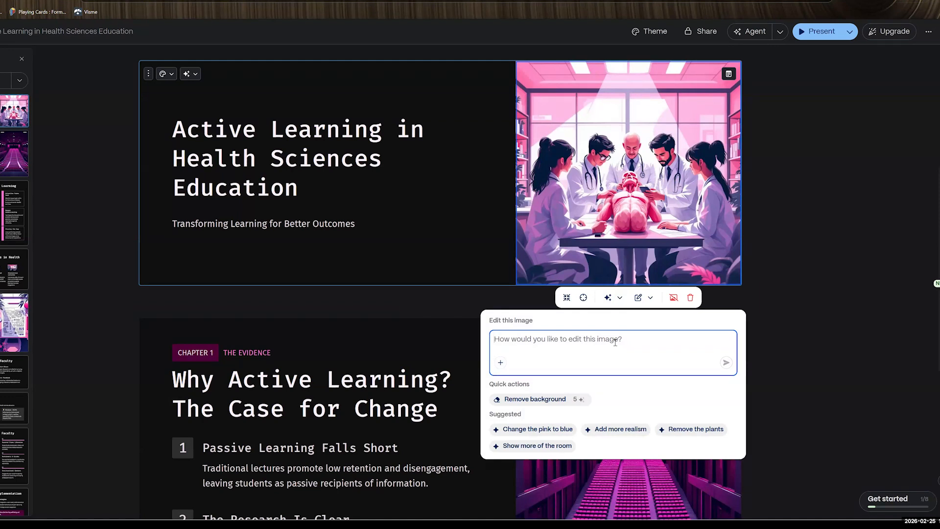
{"action": "type", "text": "Making the manequin mo"}
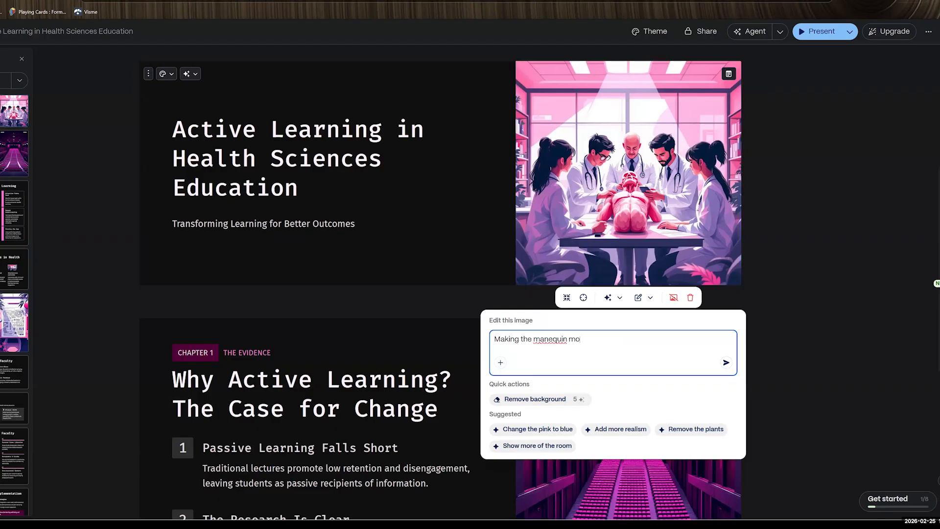
{"action": "key", "text": "BackSpace"}
{"action": "key", "text": "BackSpace"}
{"action": "type", "text": "less visually realistic."}
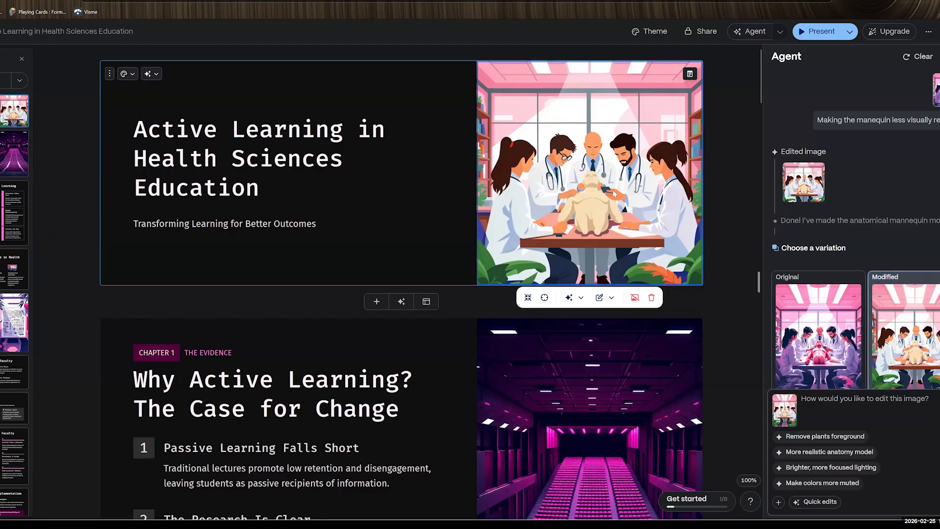
Step: Restore the original variation of the title card's image
{"action": "scroll", "coordinate": [835, 300], "scroll_direction": "down", "scroll_amount": 1}
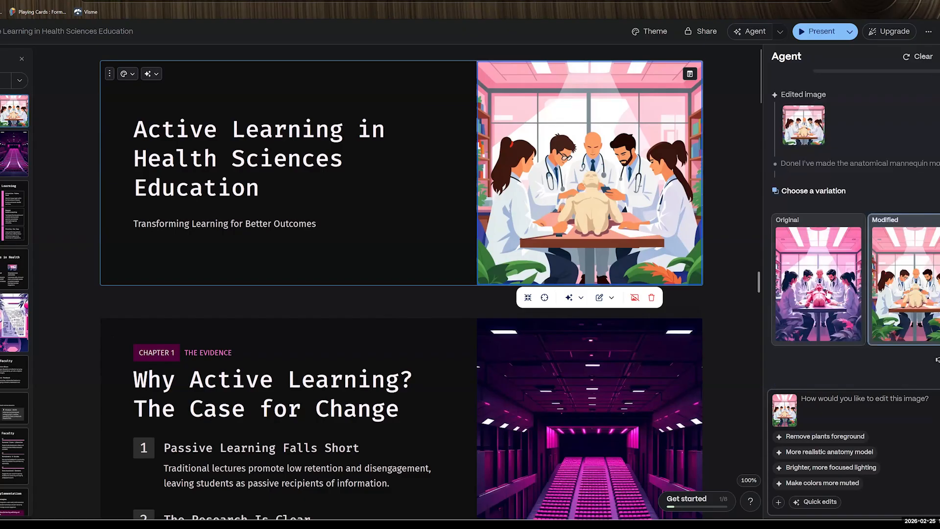
{"action": "left_click", "coordinate": [827, 293]}
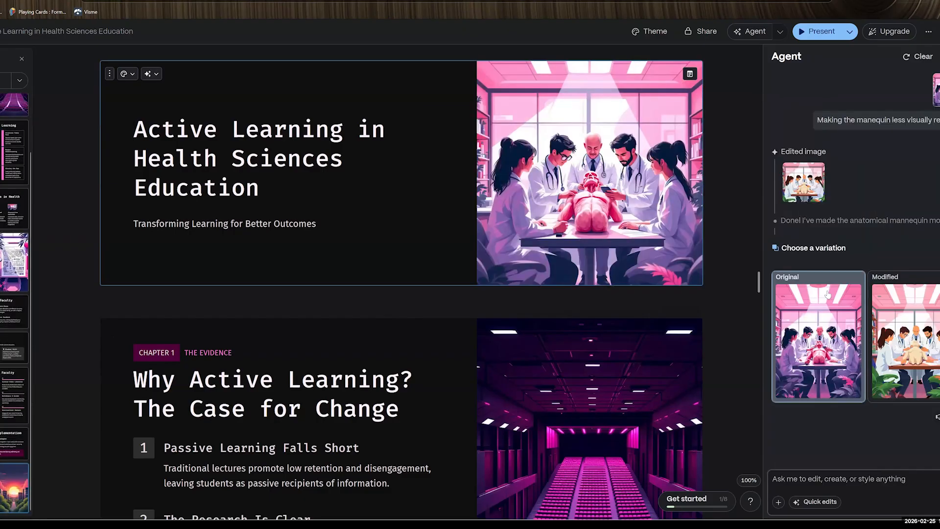
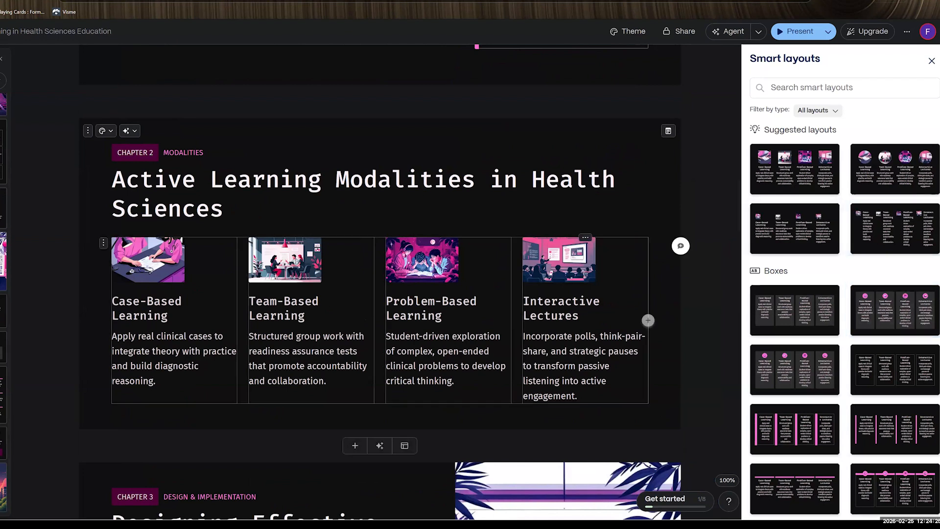
Step: Try the suggested layouts with circular images and with large square images on the "Active Learning Modalities in Health Sciences" card
{"action": "left_click", "coordinate": [906, 186]}
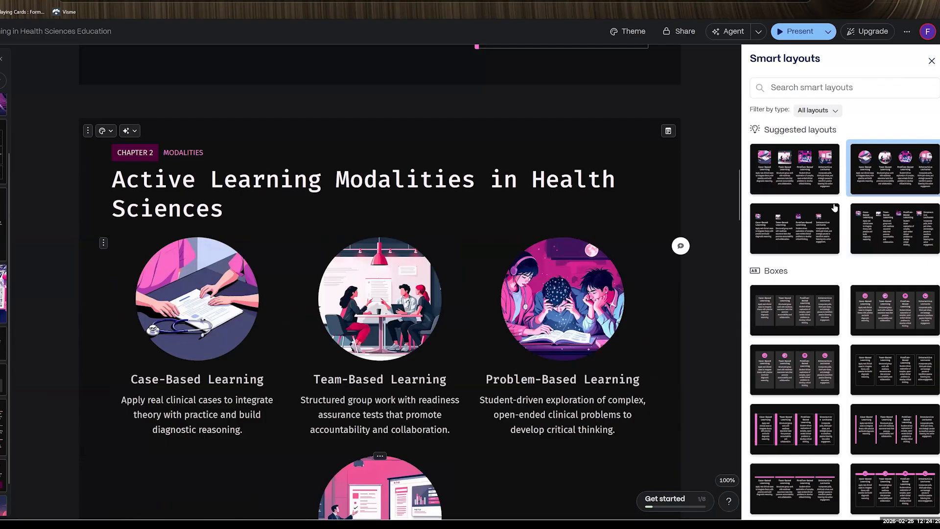
{"action": "scroll", "coordinate": [906, 186], "scroll_direction": "down", "scroll_amount": 3}
{"action": "scroll", "coordinate": [563, 333], "scroll_direction": "down", "scroll_amount": 3}
{"action": "scroll", "coordinate": [563, 333], "scroll_direction": "up", "scroll_amount": 1}
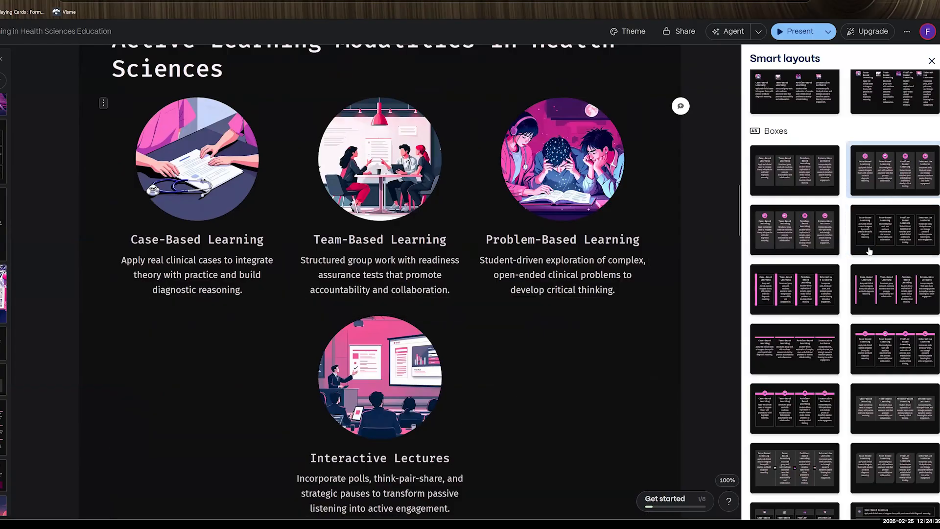
{"action": "scroll", "coordinate": [857, 221], "scroll_direction": "up", "scroll_amount": 3}
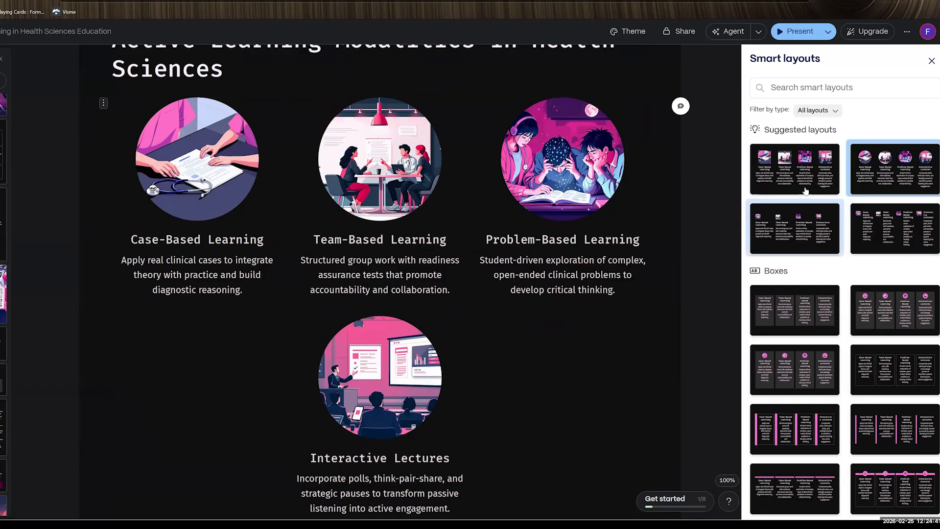
{"action": "left_click", "coordinate": [806, 184]}
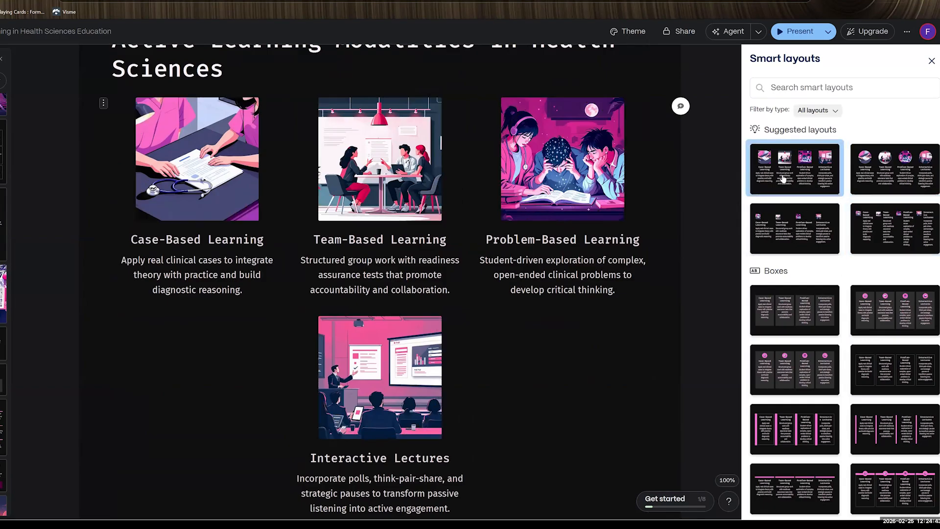
Step: Apply the suggested layout with small images above left-aligned text in two columns to the "Active Learning Modalities in Health Sciences" card
{"action": "left_click", "coordinate": [806, 244]}
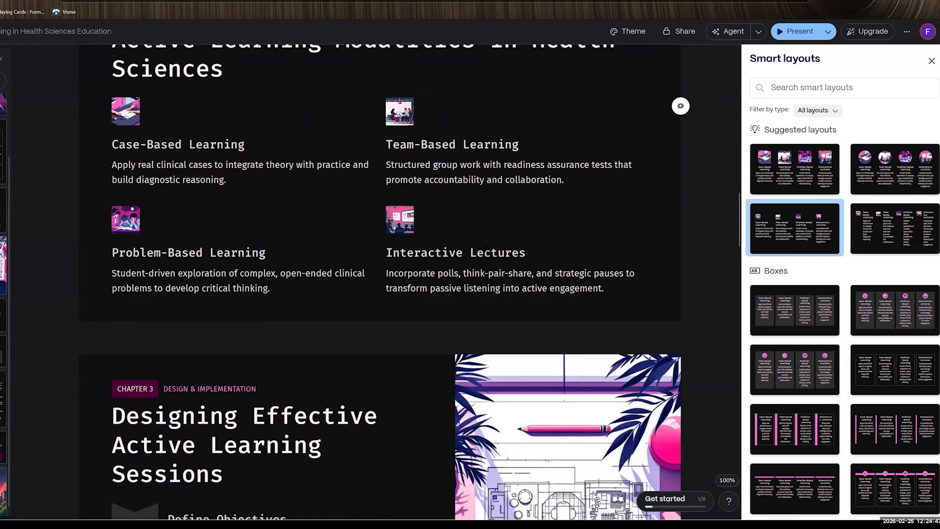
{"action": "scroll", "coordinate": [520, 225], "scroll_direction": "up", "scroll_amount": 3}
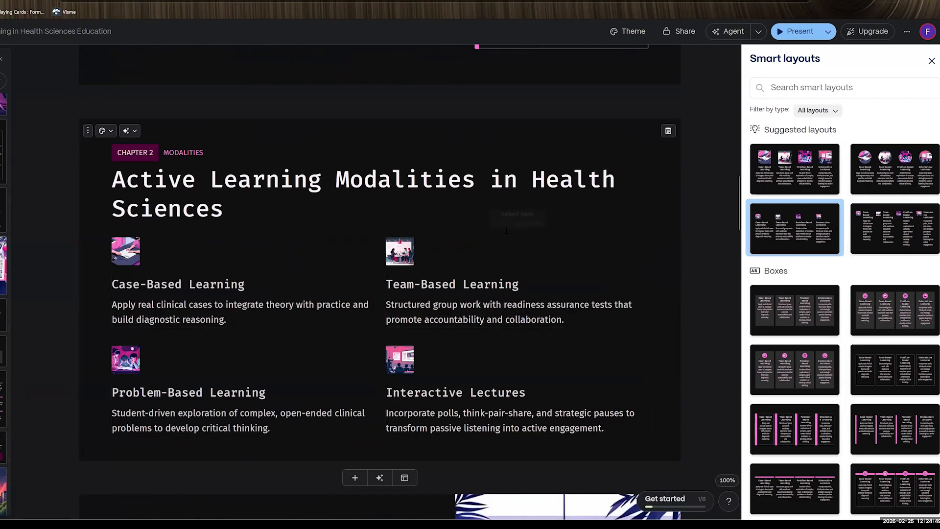
{"action": "scroll", "coordinate": [506, 229], "scroll_direction": "down", "scroll_amount": 2}
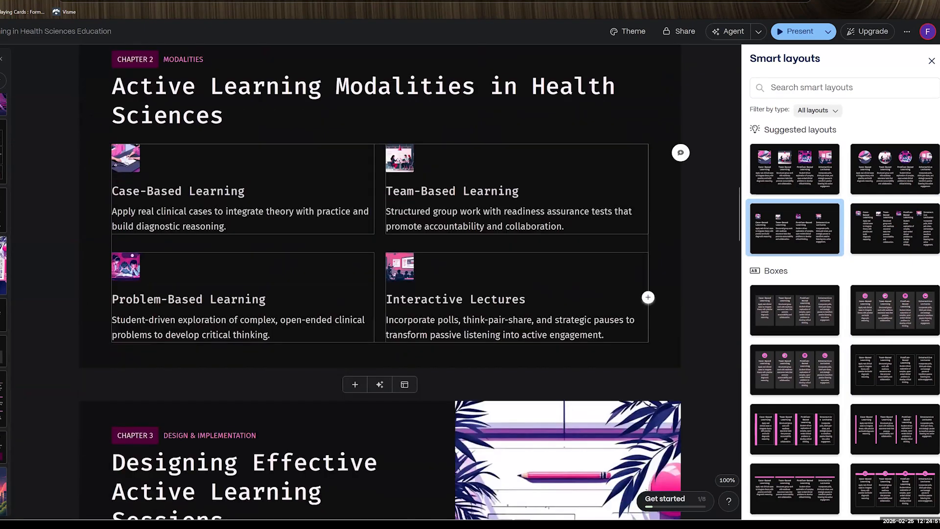
Step: Examine the remaining cards from "Designing Effective Active Learning Sessions" through to the conclusion card
{"action": "scroll", "coordinate": [479, 240], "scroll_direction": "down", "scroll_amount": 6}
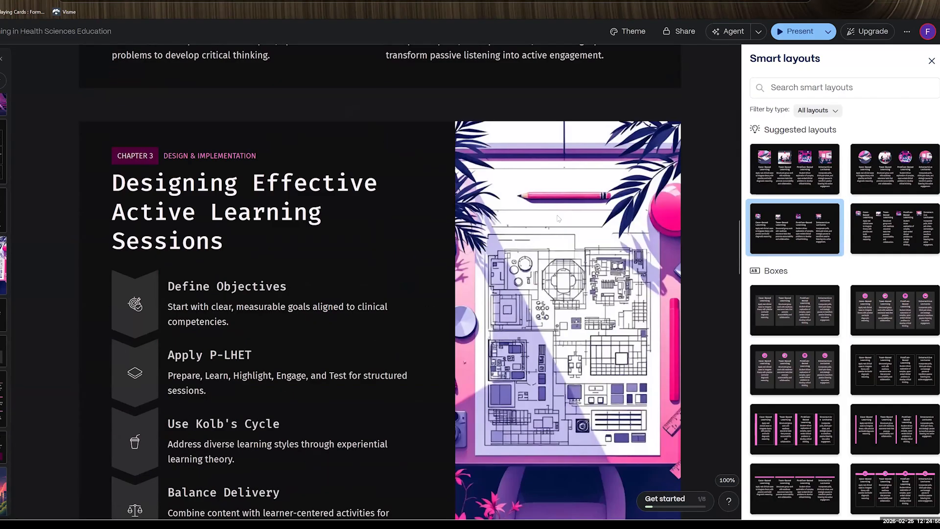
{"action": "scroll", "coordinate": [568, 218], "scroll_direction": "down", "scroll_amount": 2}
{"action": "scroll", "coordinate": [305, 198], "scroll_direction": "down", "scroll_amount": 2}
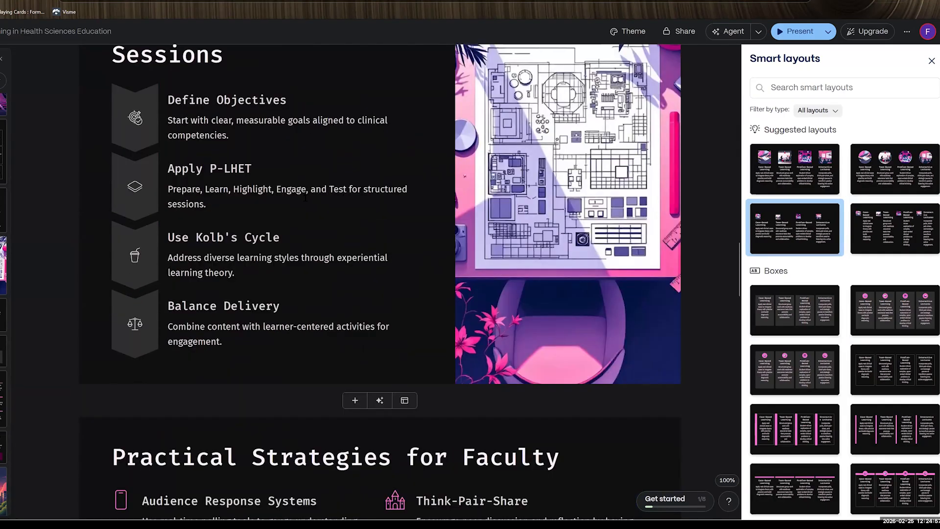
{"action": "scroll", "coordinate": [373, 312], "scroll_direction": "down", "scroll_amount": 1}
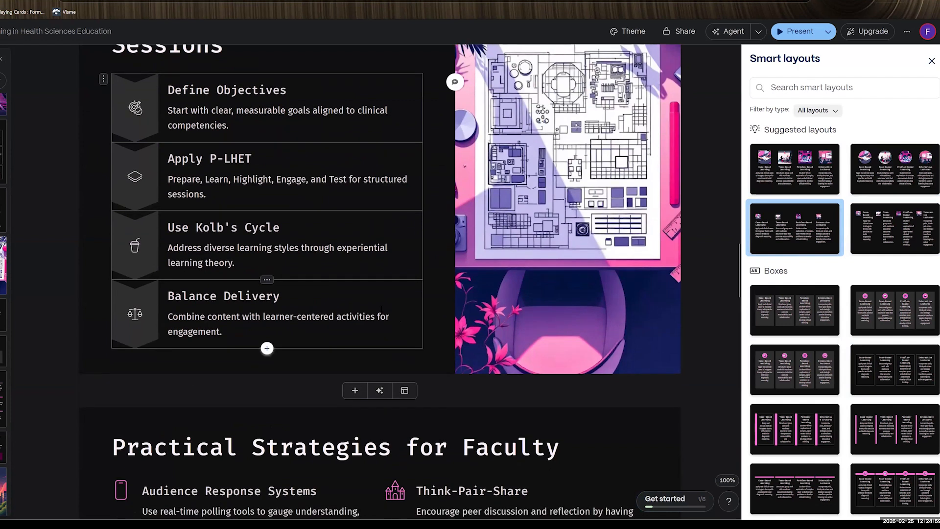
{"action": "scroll", "coordinate": [363, 293], "scroll_direction": "down", "scroll_amount": 12}
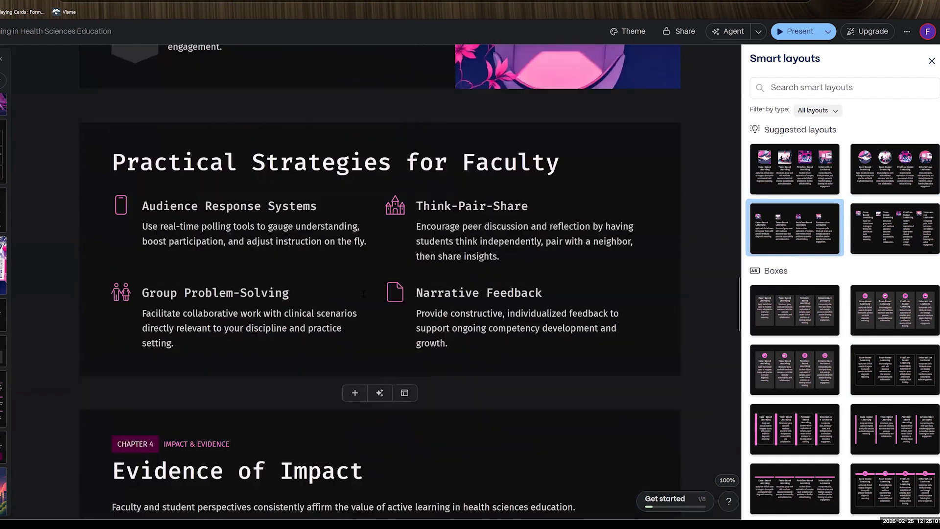
{"action": "scroll", "coordinate": [358, 291], "scroll_direction": "down", "scroll_amount": 7}
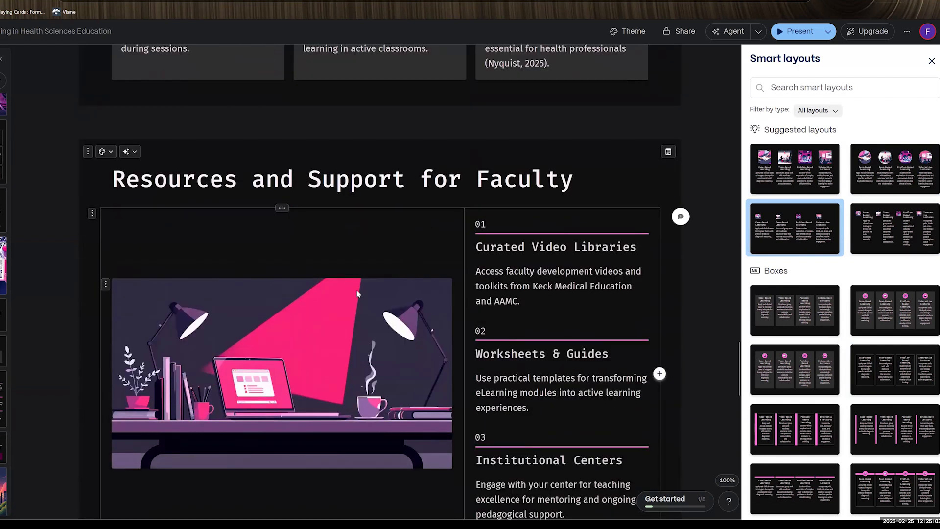
{"action": "scroll", "coordinate": [357, 290], "scroll_direction": "down", "scroll_amount": 15}
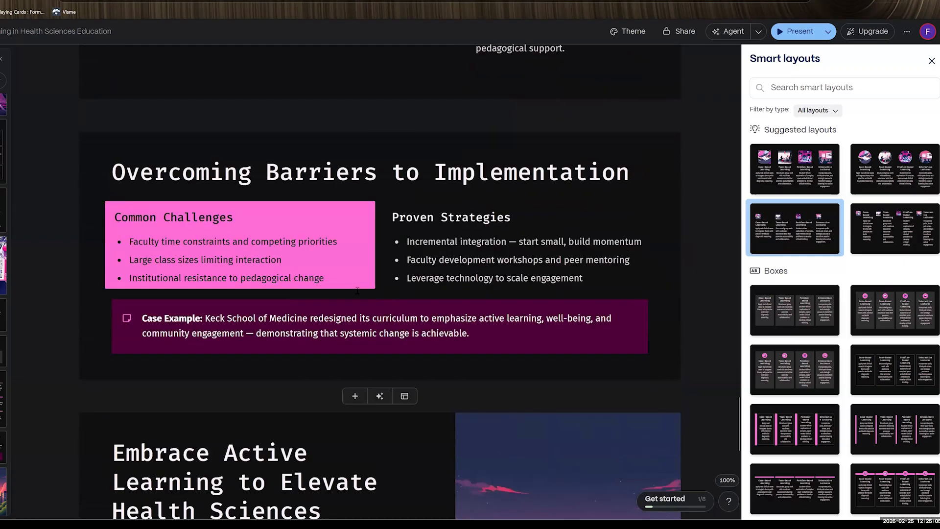
{"action": "scroll", "coordinate": [358, 294], "scroll_direction": "down", "scroll_amount": 4}
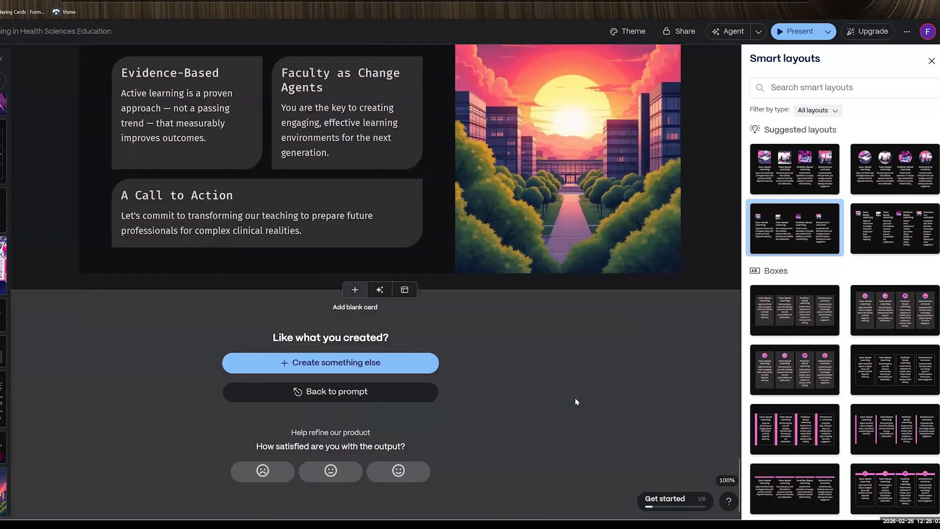
Step: Present the deck in full screen from the "Overcoming Barriers to Implementation" card, then exit the presentation back to the editor
{"action": "scroll", "coordinate": [624, 390], "scroll_direction": "up", "scroll_amount": 5}
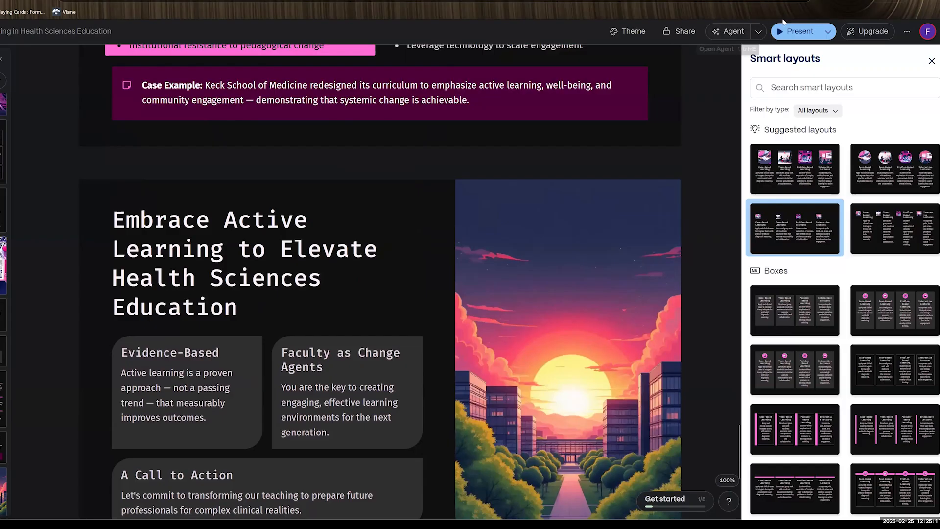
{"action": "left_click", "coordinate": [829, 32]}
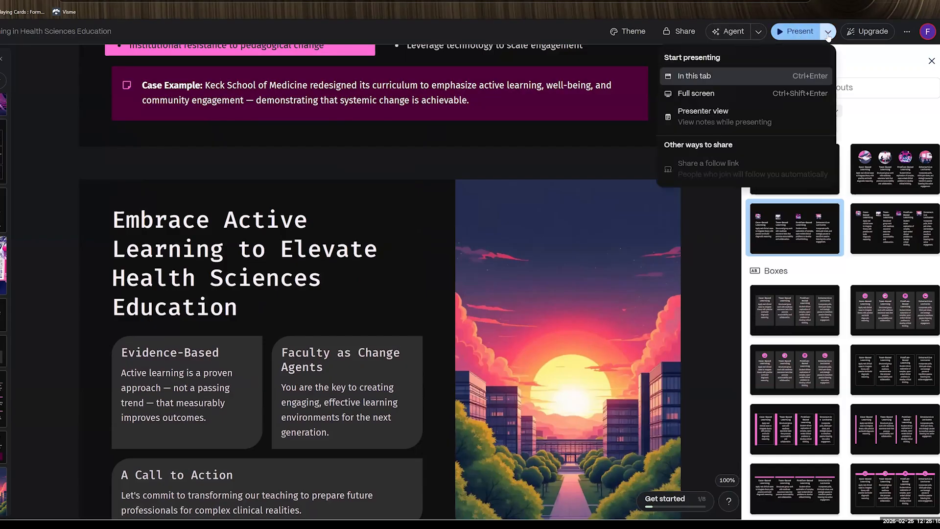
{"action": "left_click", "coordinate": [702, 95]}
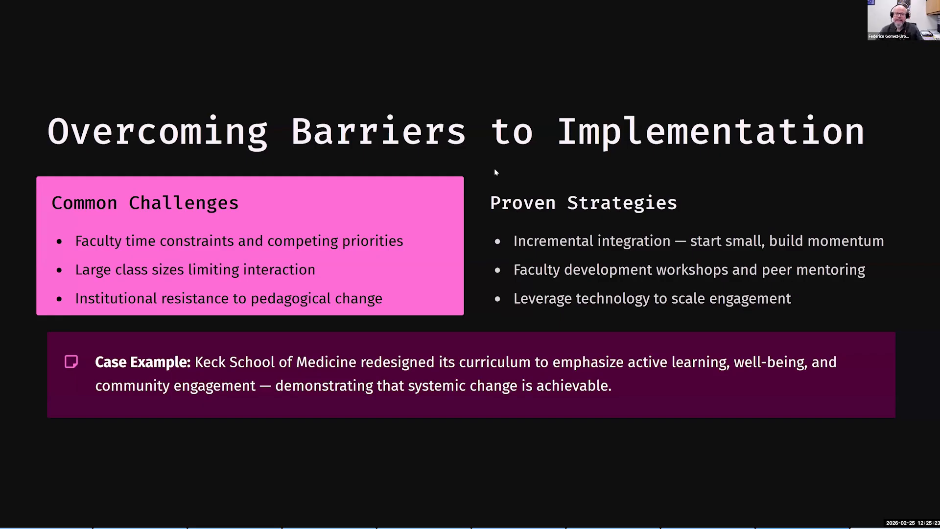
{"action": "key", "text": "Escape"}
{"action": "mouse_move", "coordinate": [871, 33]}
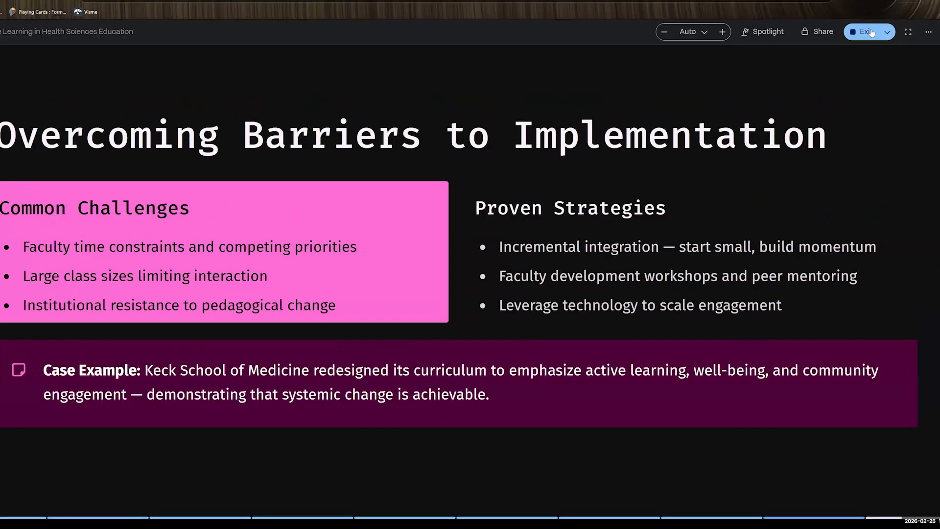
{"action": "left_click", "coordinate": [864, 32]}
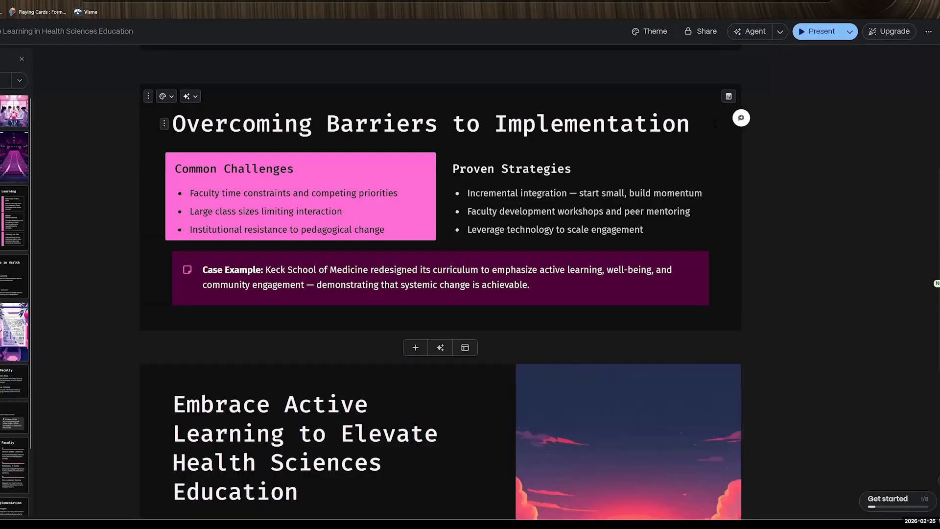
Step: Give anyone with the link View access to the presentation and copy its share link
{"action": "left_click", "coordinate": [696, 33]}
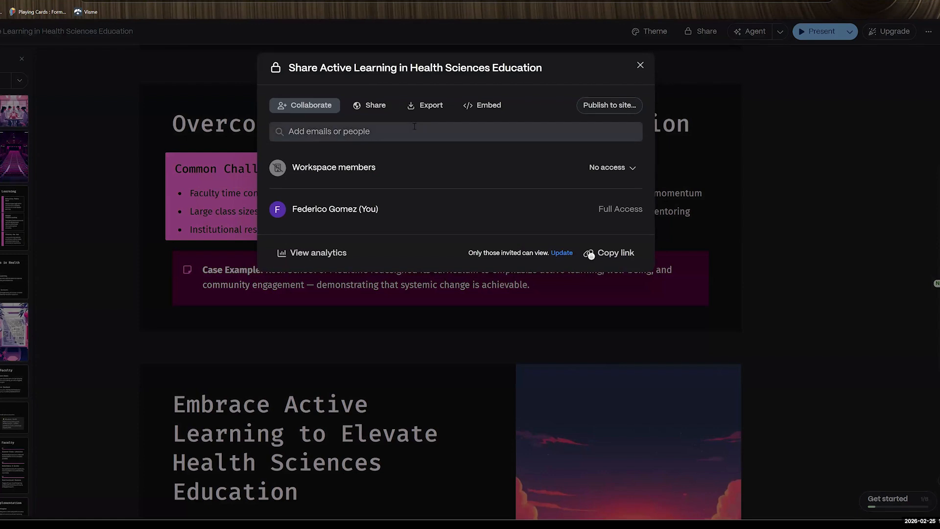
{"action": "left_click", "coordinate": [380, 108]}
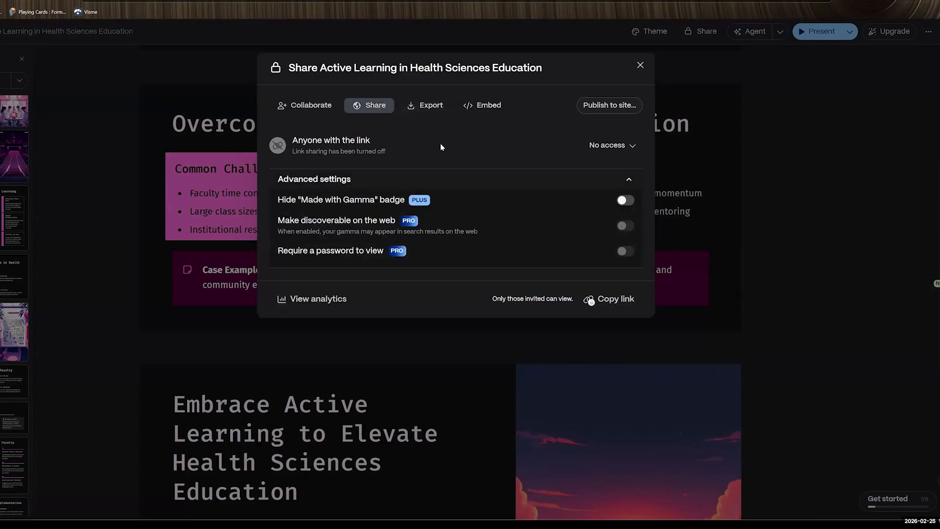
{"action": "left_click", "coordinate": [635, 146]}
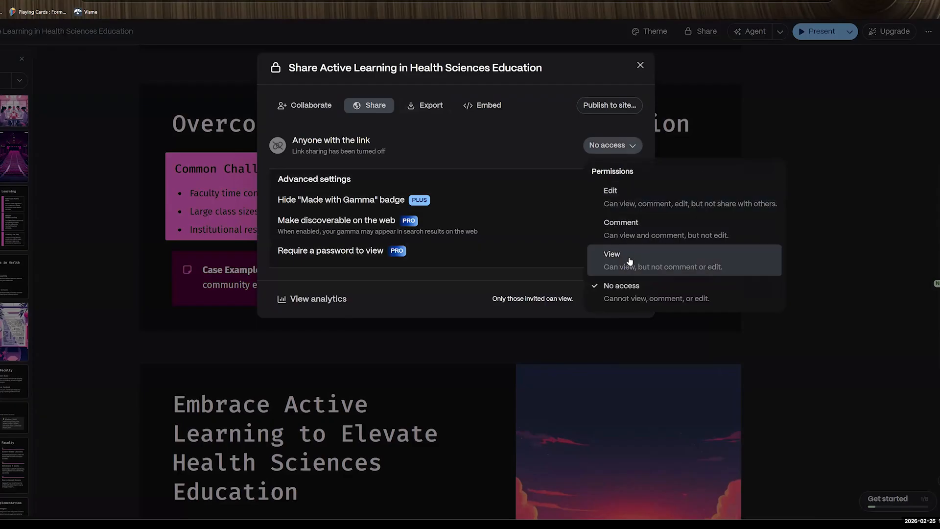
{"action": "left_click", "coordinate": [599, 249]}
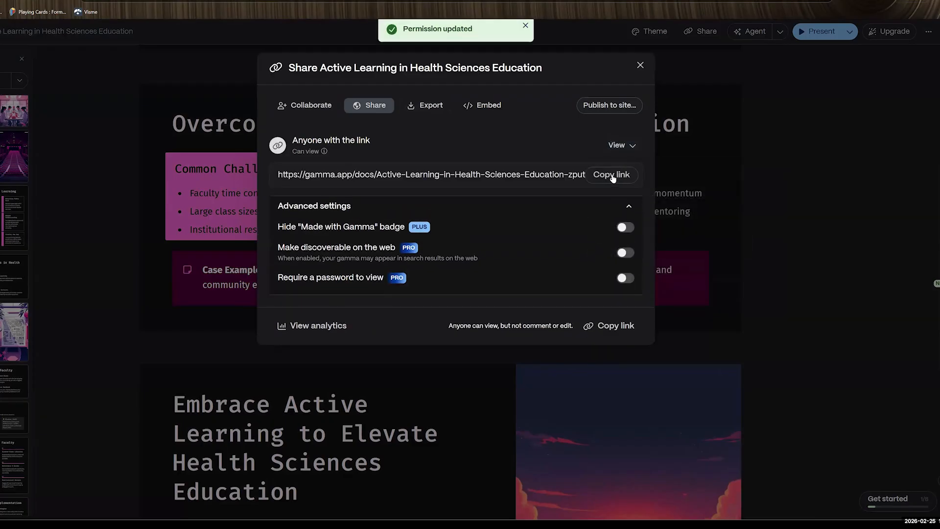
{"action": "left_click", "coordinate": [613, 176]}
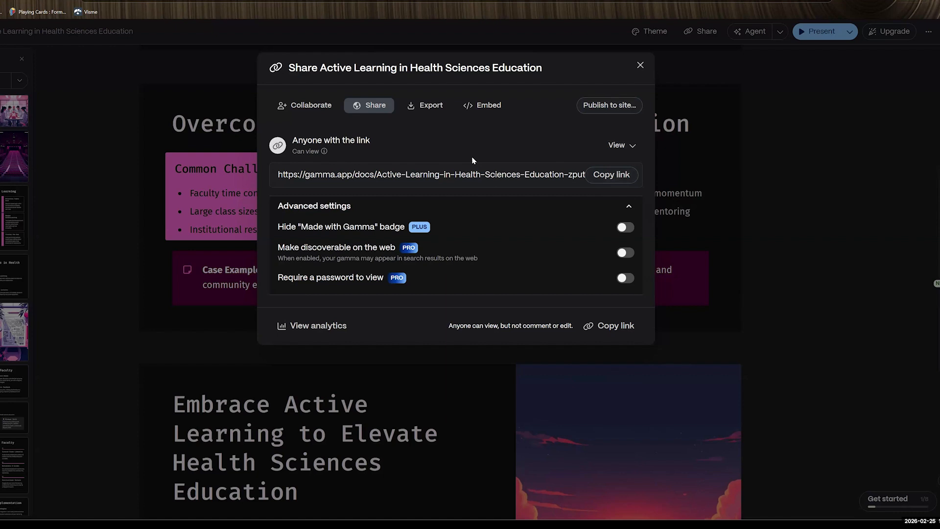
Step: Export all cards to PowerPoint and open the downloaded Active-Learning-in-Health-Sciences-Education.pptx file
{"action": "left_click", "coordinate": [428, 112]}
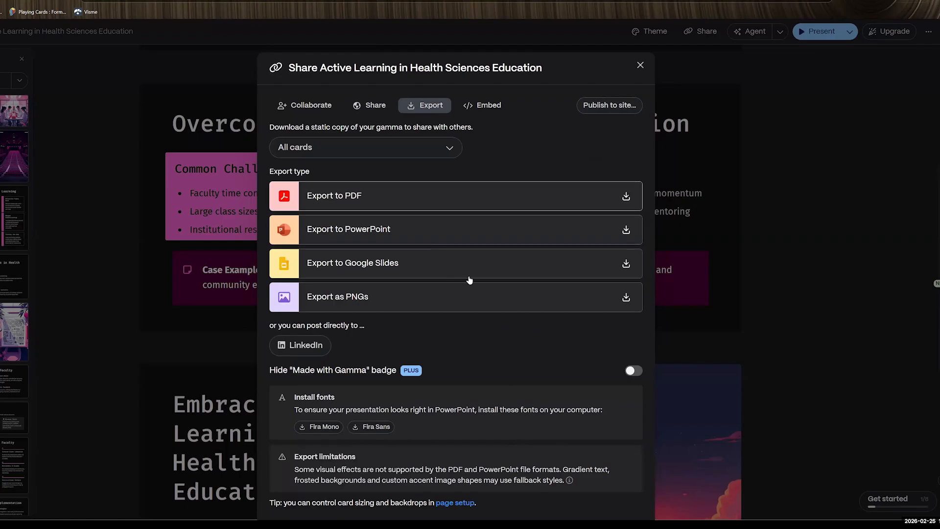
{"action": "scroll", "coordinate": [313, 301], "scroll_direction": "down", "scroll_amount": 1}
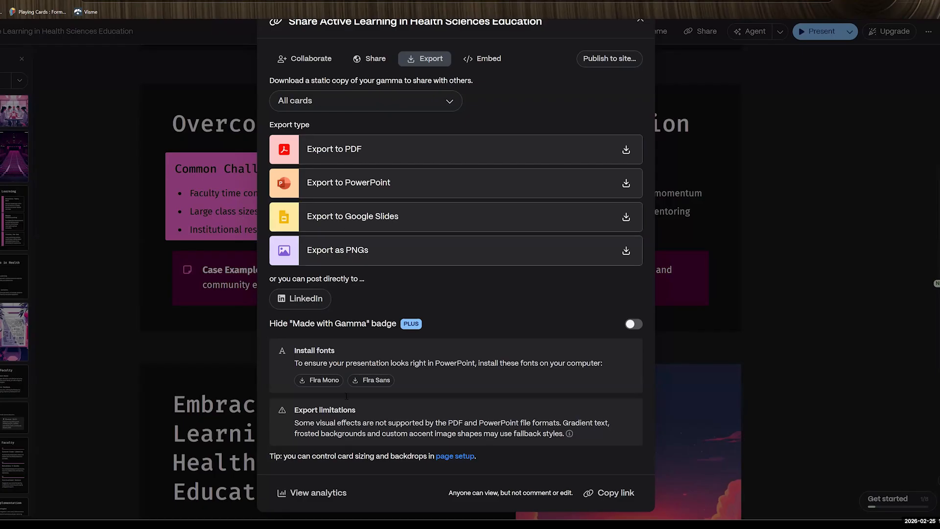
{"action": "scroll", "coordinate": [434, 370], "scroll_direction": "down", "scroll_amount": 1}
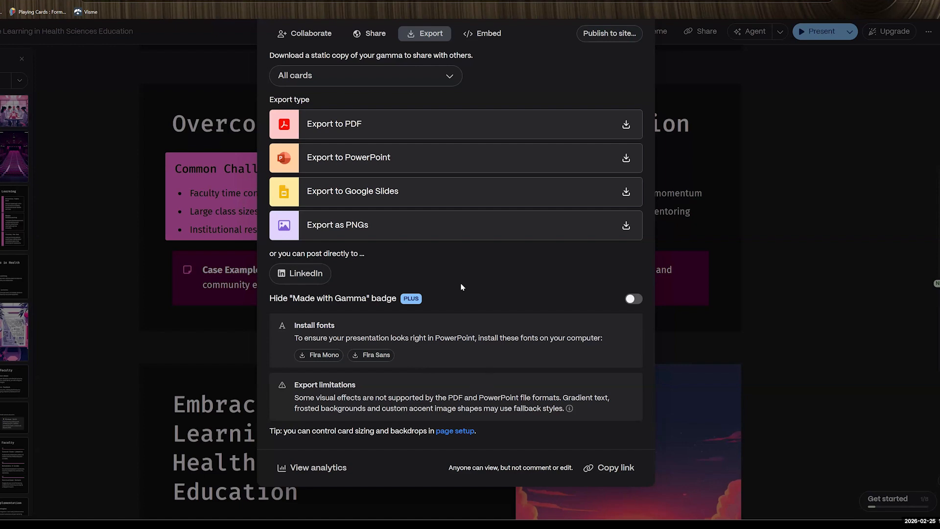
{"action": "scroll", "coordinate": [387, 208], "scroll_direction": "up", "scroll_amount": 1}
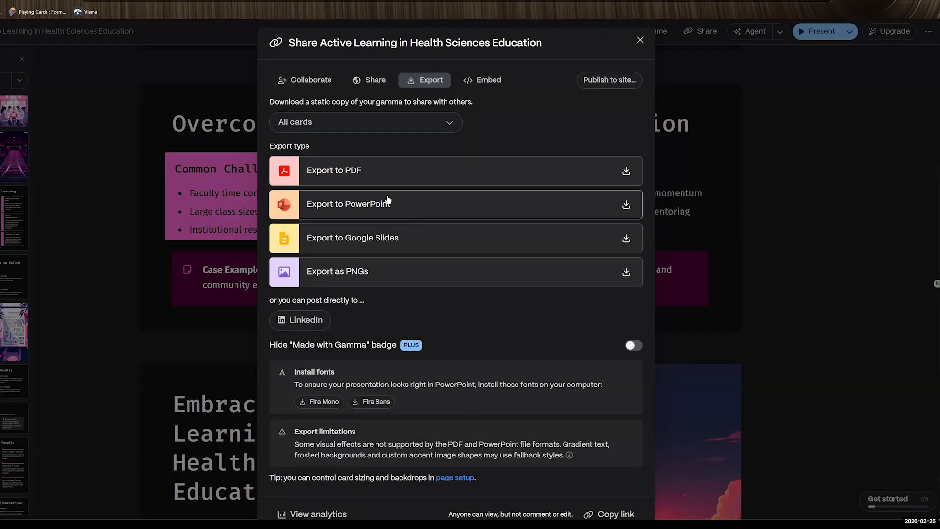
{"action": "left_click", "coordinate": [383, 211]}
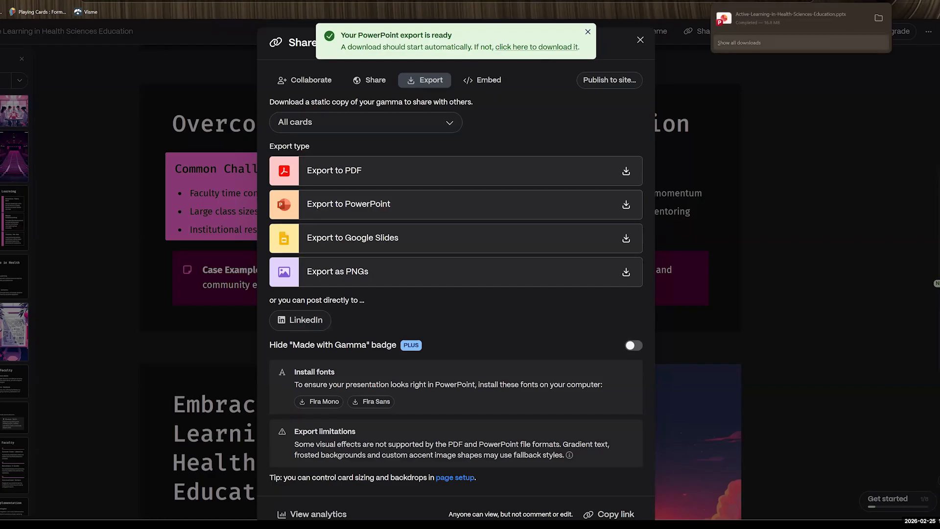
{"action": "left_click", "coordinate": [769, 23]}
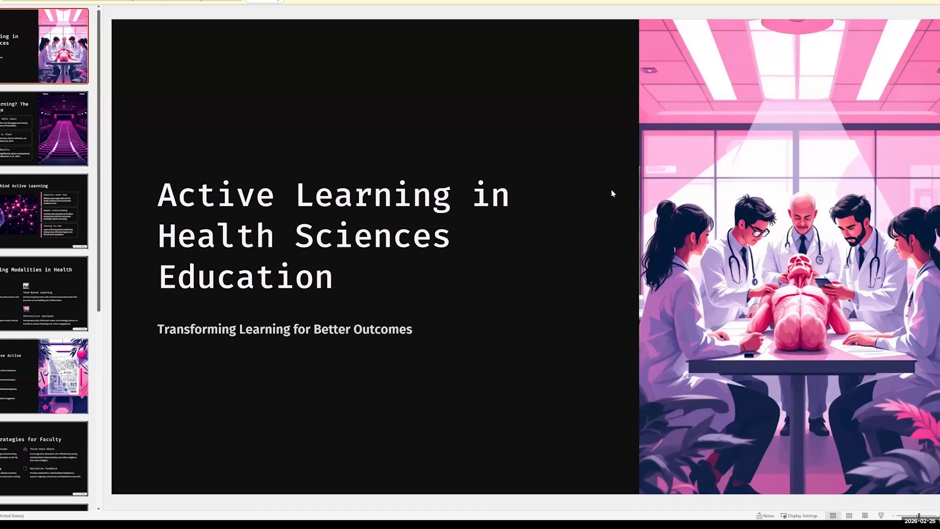
Step: Examine the exported PowerPoint slides from the title through "Resources and Support for Faculty", checking that text and icons are separate selectable objects
{"action": "scroll", "coordinate": [613, 194], "scroll_direction": "down", "scroll_amount": 2}
{"action": "scroll", "coordinate": [613, 193], "scroll_direction": "up", "scroll_amount": 1}
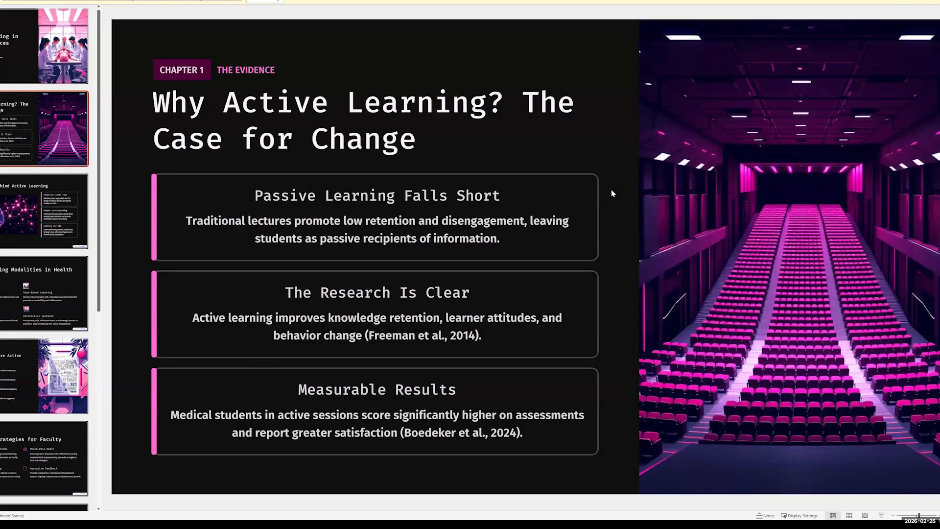
{"action": "scroll", "coordinate": [612, 190], "scroll_direction": "down", "scroll_amount": 1}
{"action": "scroll", "coordinate": [612, 191], "scroll_direction": "down", "scroll_amount": 1}
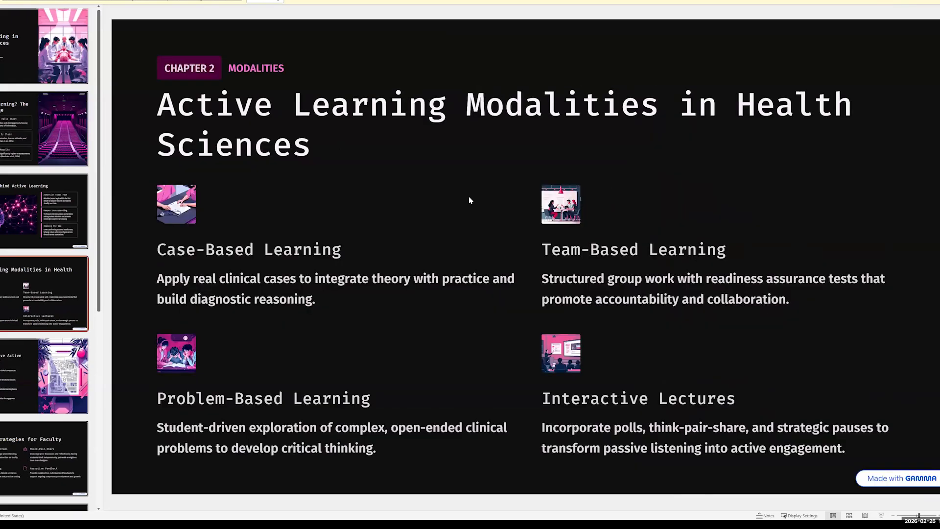
{"action": "scroll", "coordinate": [469, 201], "scroll_direction": "down", "scroll_amount": 2}
{"action": "double_click", "coordinate": [392, 226]}
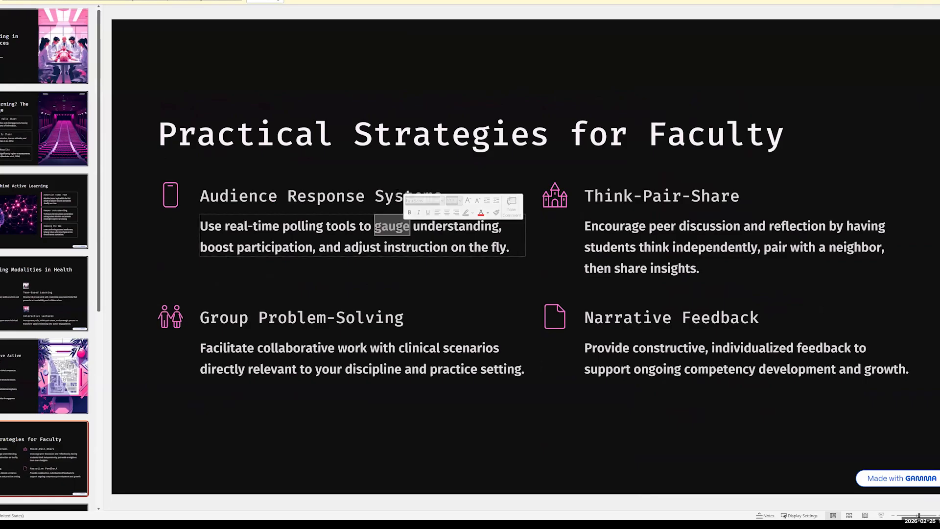
{"action": "left_click", "coordinate": [177, 198]}
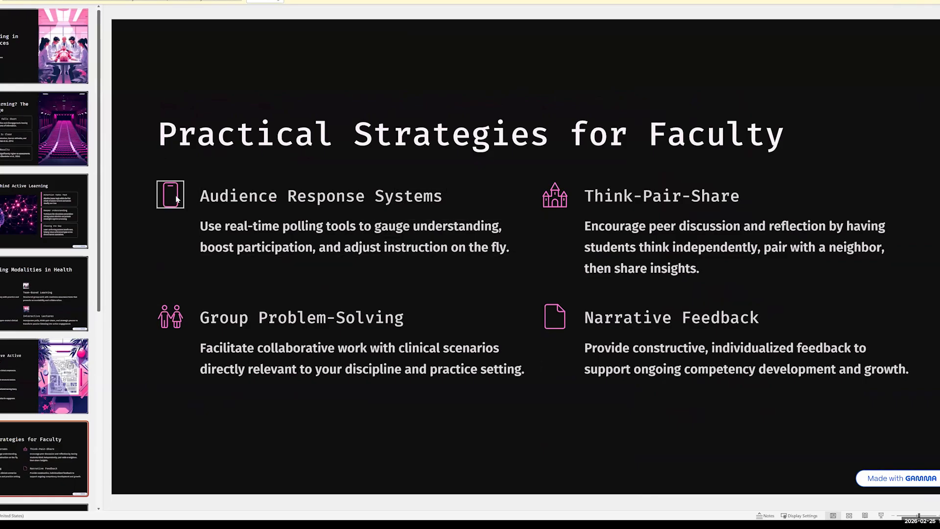
{"action": "scroll", "coordinate": [491, 245], "scroll_direction": "down", "scroll_amount": 1}
{"action": "scroll", "coordinate": [492, 245], "scroll_direction": "down", "scroll_amount": 1}
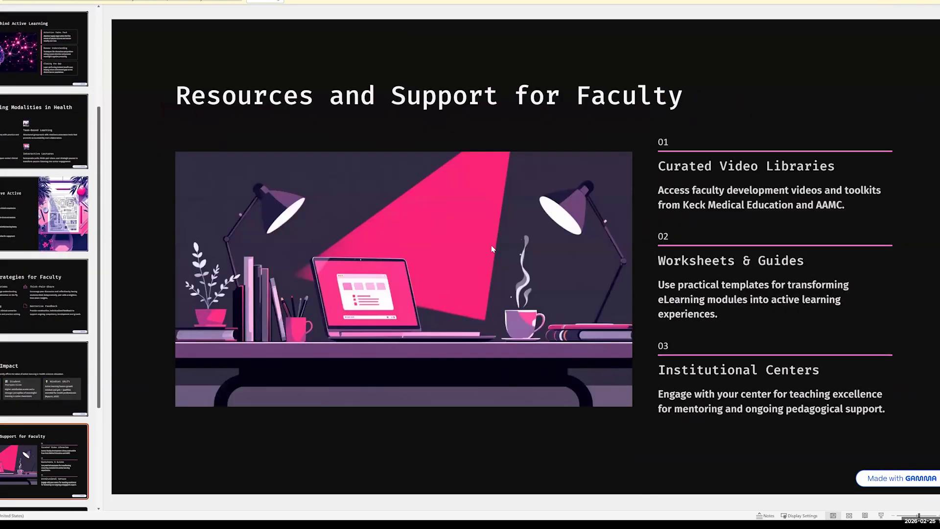